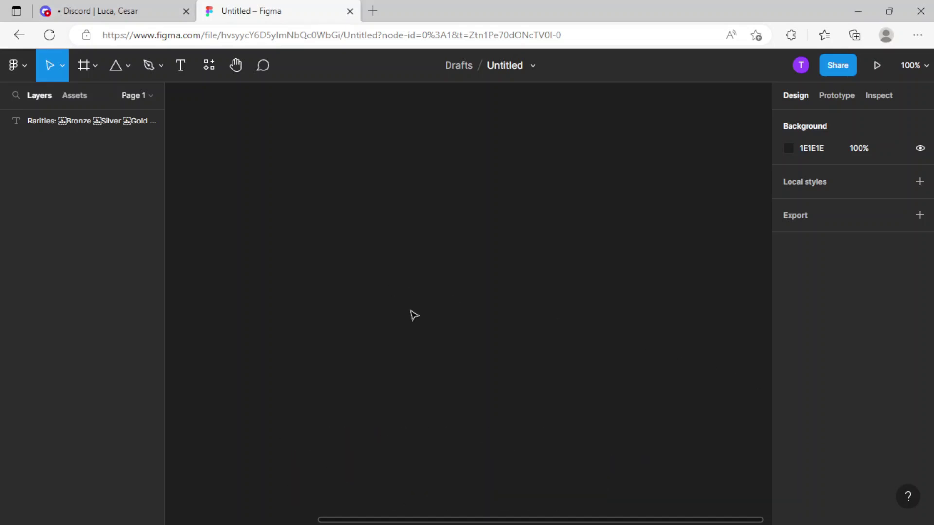
Review the text list of rarities and versions on the canvas, including the Bronze entry.
drag(414, 316, 632, 348)
drag(415, 350, 523, 346)
drag(577, 315, 559, 298)
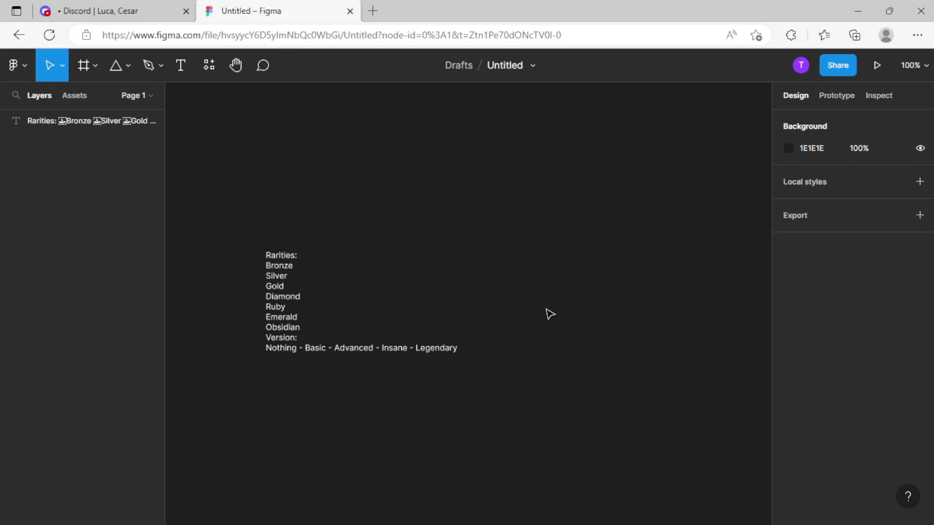
drag(584, 308, 510, 293)
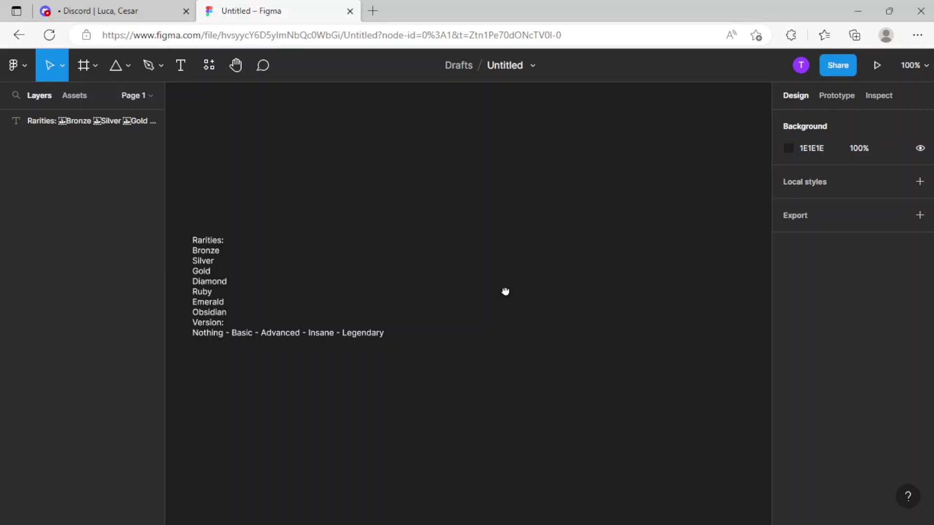
scroll(505, 291, right, 5)
scroll(489, 305, left, 6)
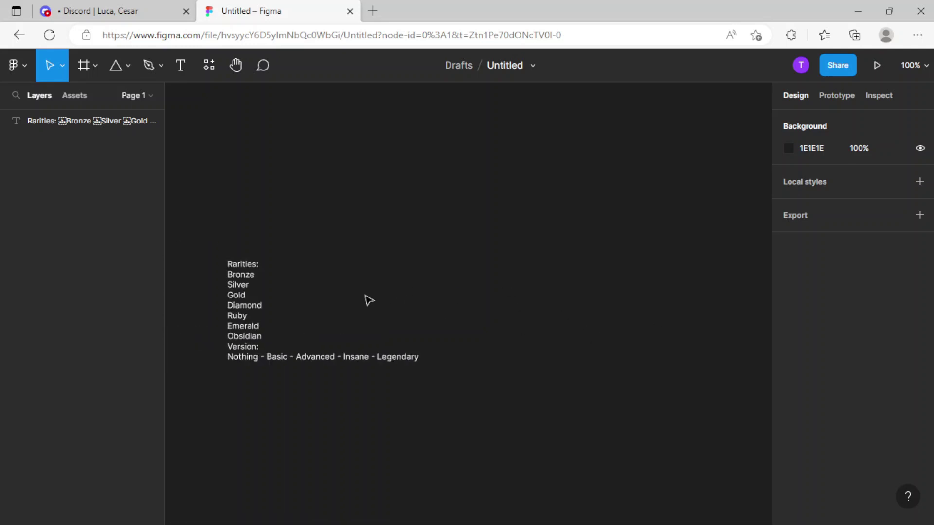
double_click(254, 276)
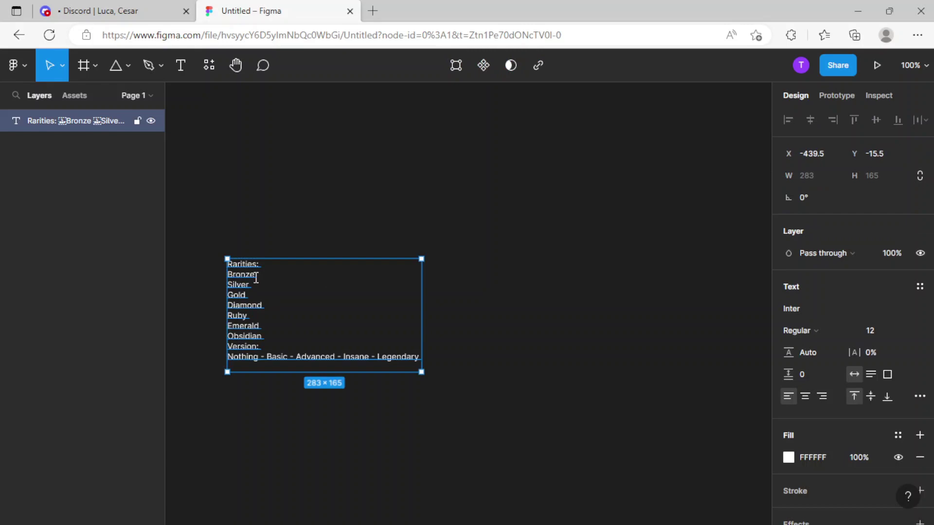
drag(256, 276, 221, 277)
click(566, 271)
Draw a triangle polygon about 299 × 206 on the empty canvas beside the rarity list.
scroll(570, 276, right, 7)
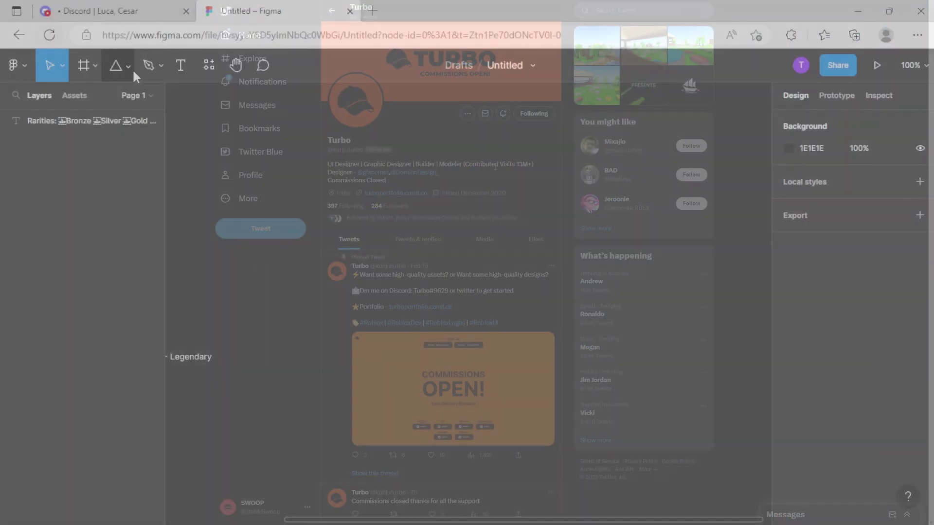
click(130, 67)
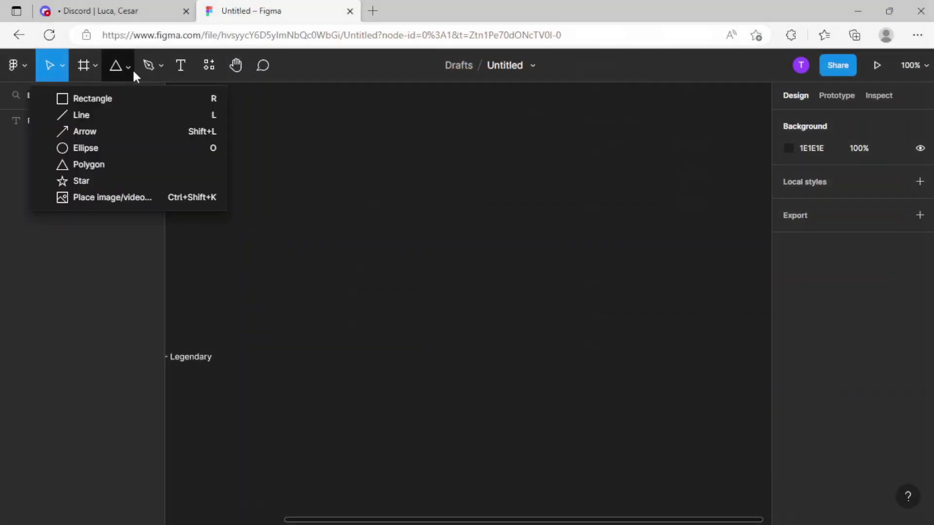
click(79, 165)
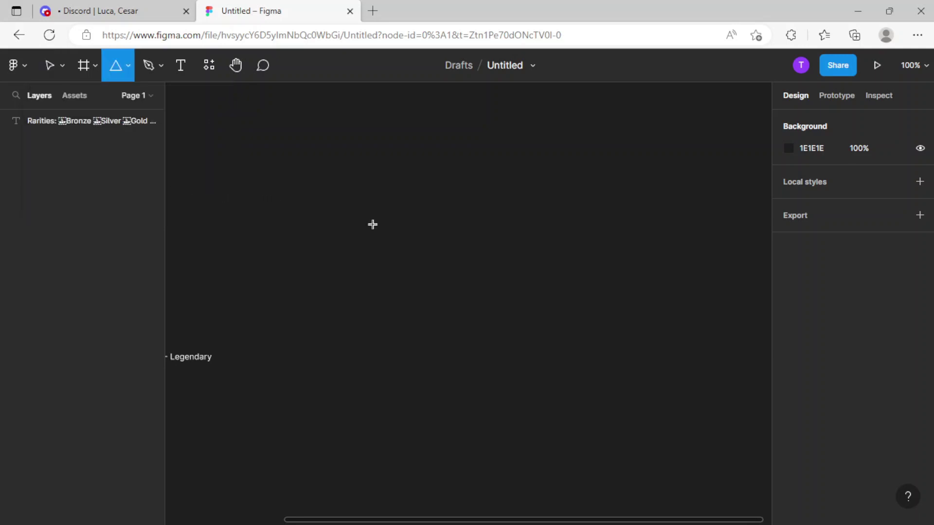
drag(372, 225, 577, 365)
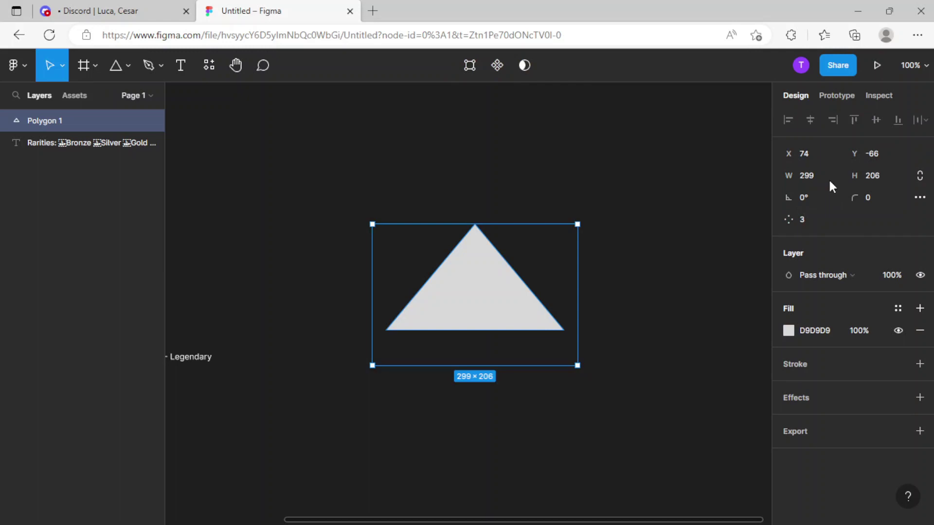
Set the polygon's width and height to 385.
click(829, 176)
text(385)
click(889, 173)
text(3)
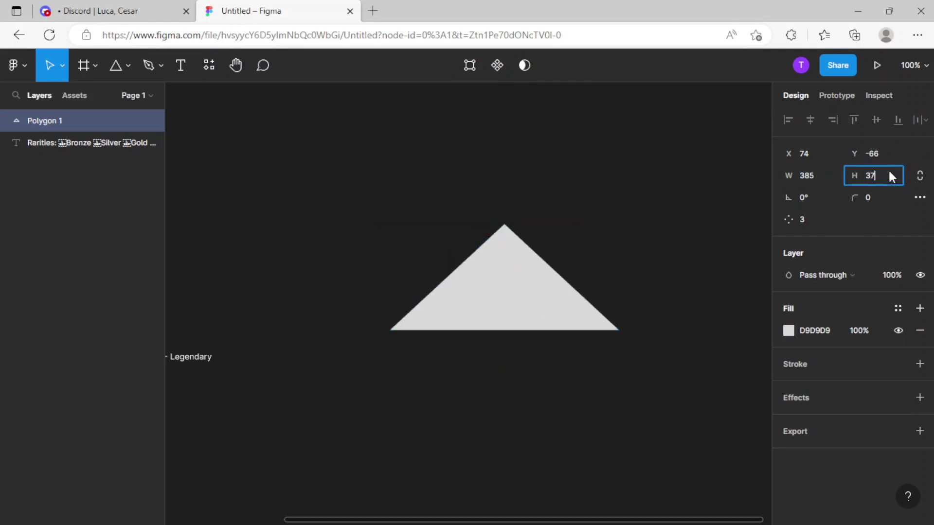
text(7)
key(BackSpace)
text(85)
key(Return)
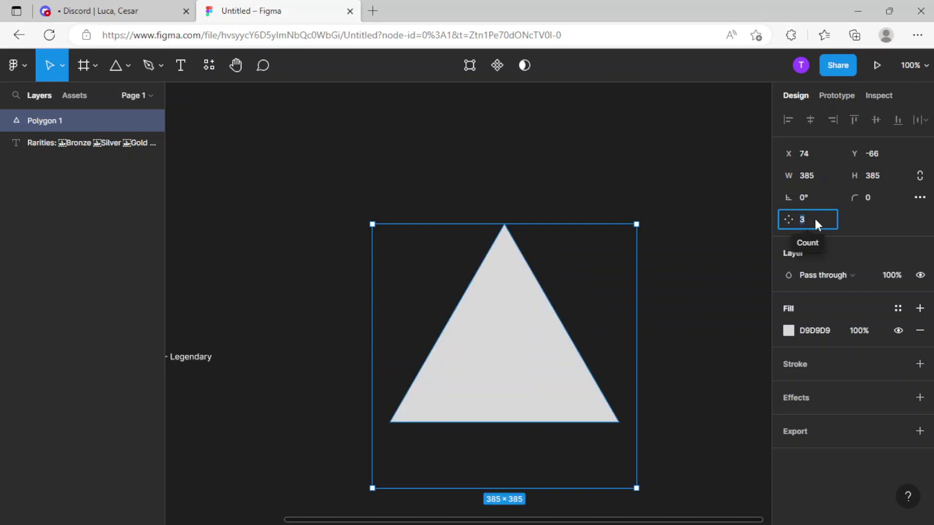
Turn the triangle into a hexagon with a point count of 6 and a corner radius of 40.
text(6)
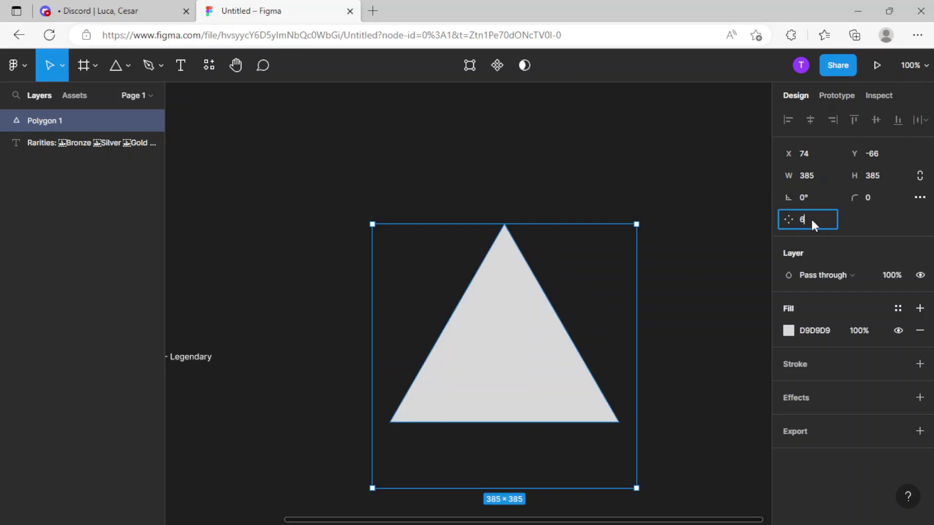
key(Return)
click(600, 155)
click(490, 293)
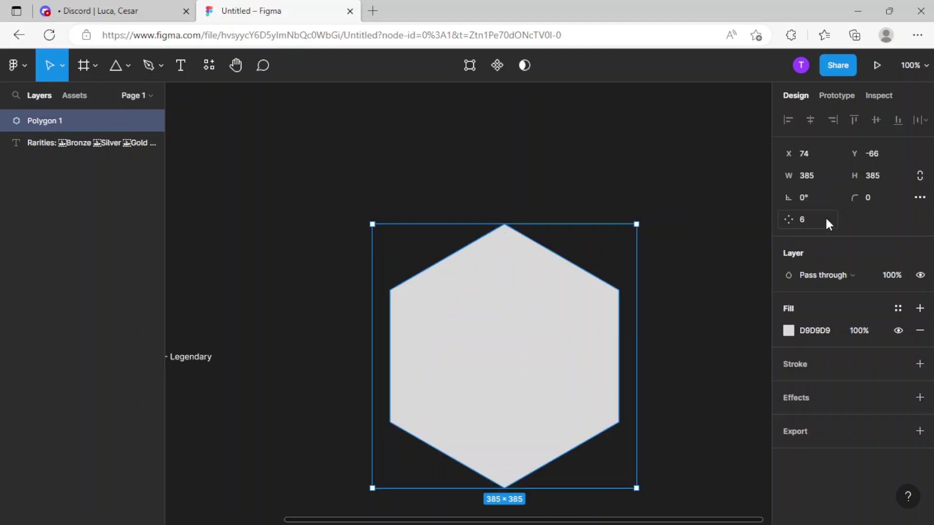
text(40)
key(Return)
click(550, 159)
drag(624, 177, 553, 160)
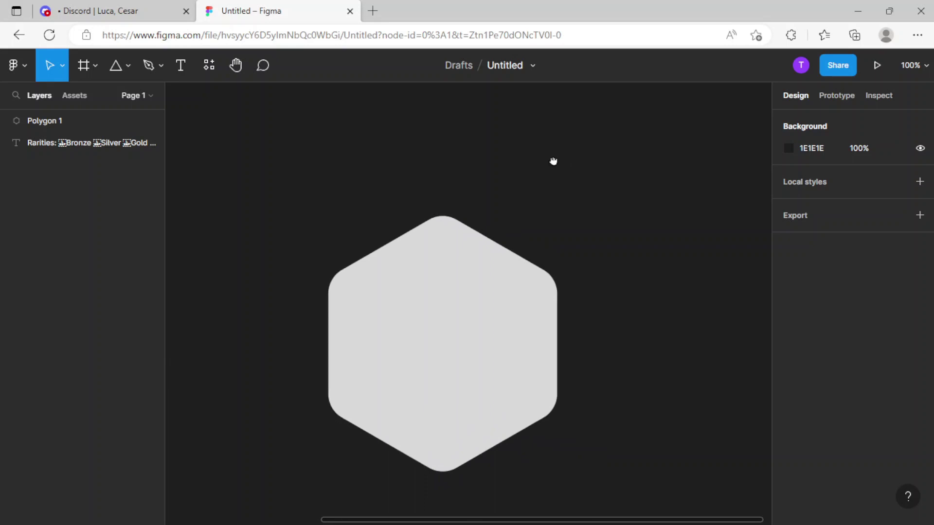
Constrain the hexagon's proportions so its width and height scale together.
click(452, 303)
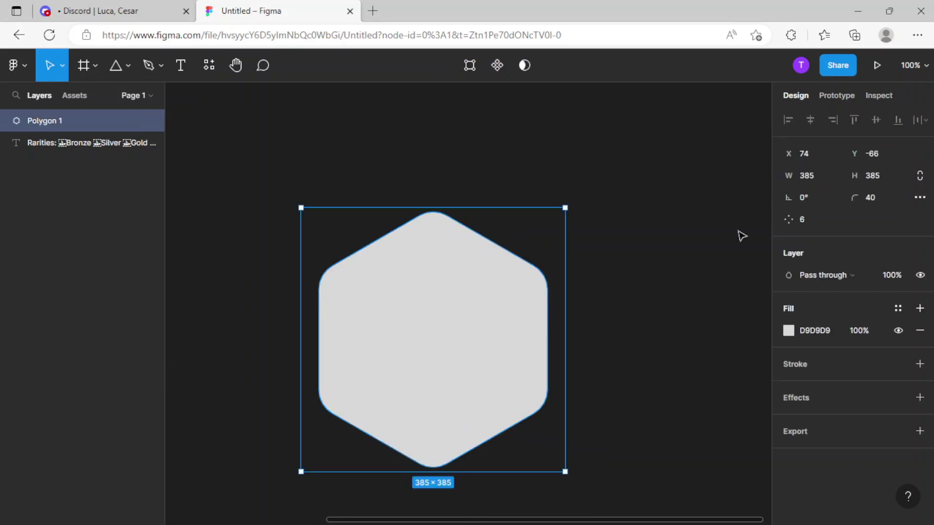
drag(654, 231, 667, 224)
click(919, 175)
click(585, 285)
click(545, 313)
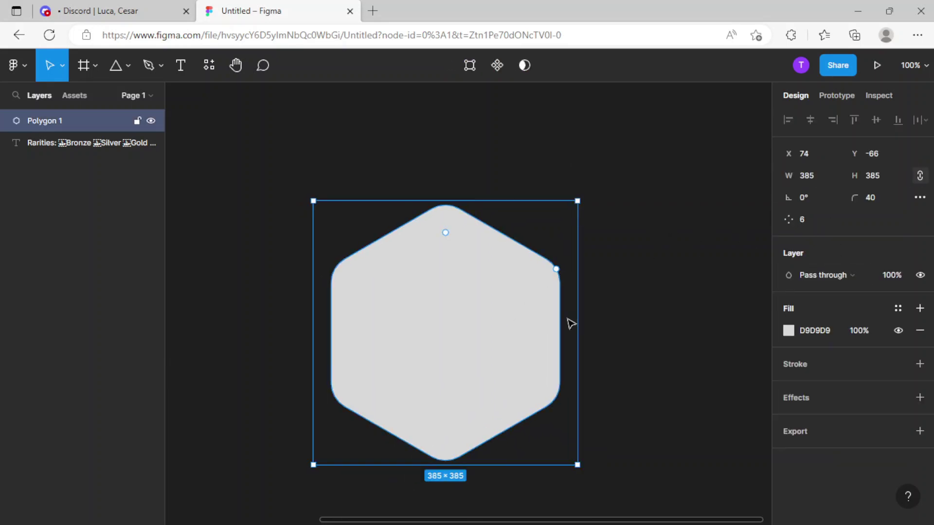
Duplicate the hexagon and scale the copy down to about 370 × 370, centred inside the original.
key(ctrl+d)
key(k)
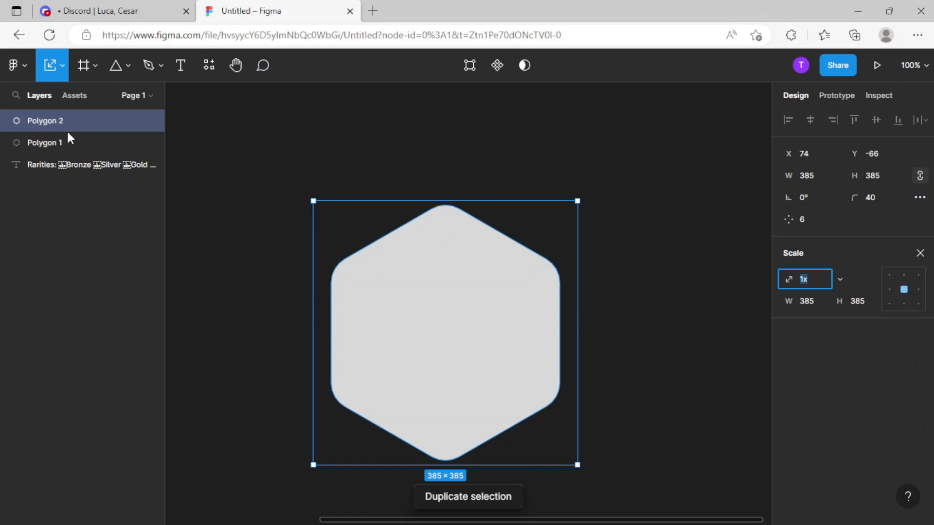
drag(577, 306, 567, 306)
drag(462, 337, 466, 337)
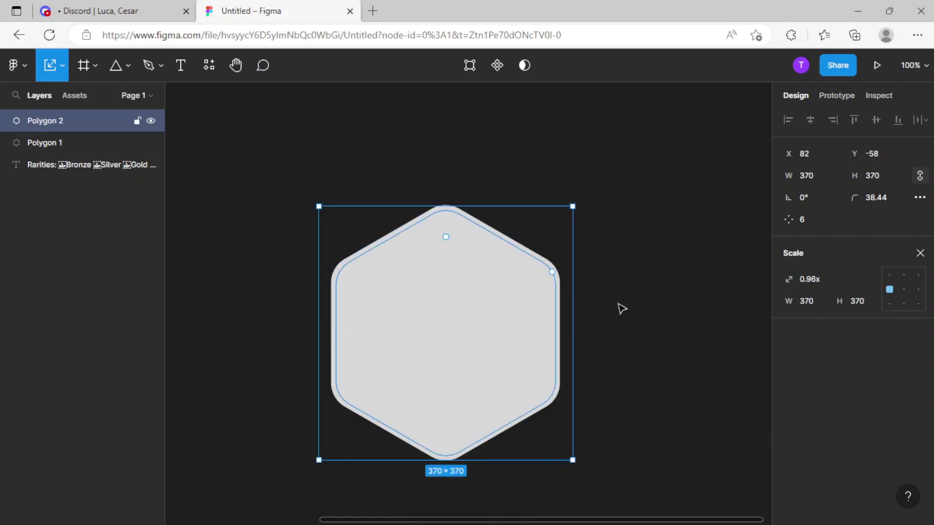
click(646, 295)
click(517, 311)
key(v)
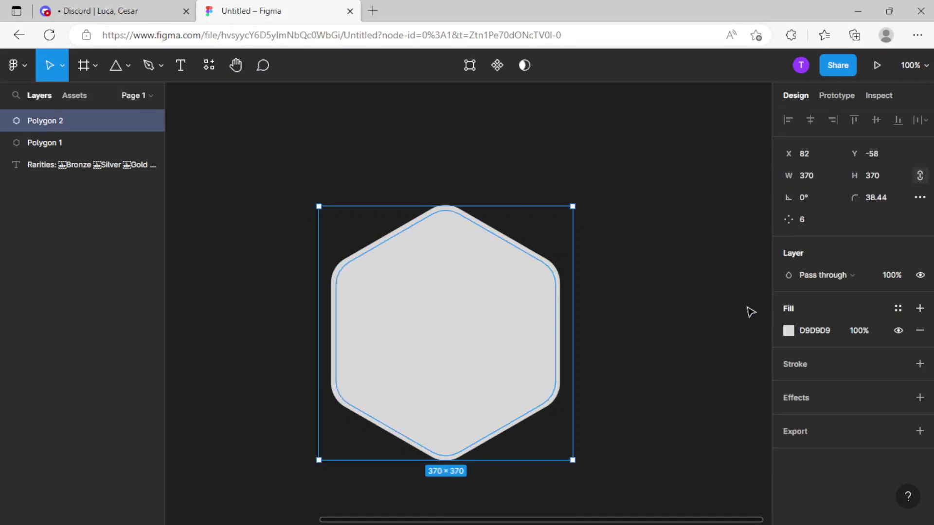
click(787, 330)
drag(674, 239, 646, 253)
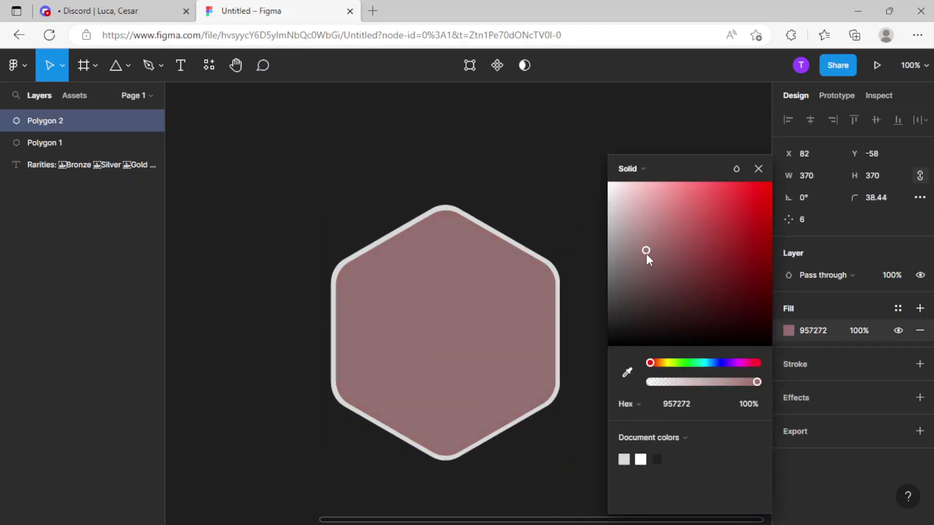
key(ctrl+z)
click(758, 168)
click(337, 156)
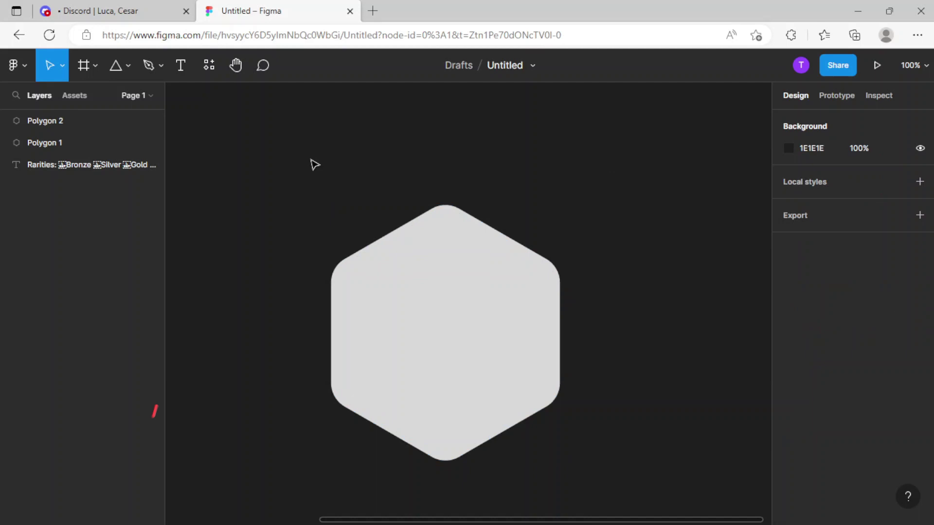
Fill the larger hexagon with dark grey 767676 so it forms a border around the inner one.
click(549, 261)
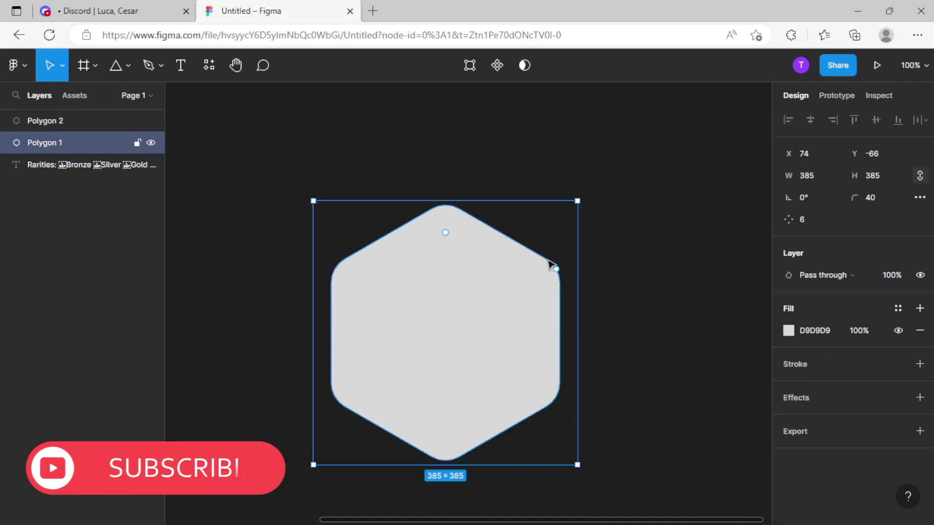
click(787, 334)
click(619, 239)
drag(571, 270, 559, 277)
click(481, 129)
Align the inner hexagon with the centre of the grey hexagon.
drag(498, 223, 516, 252)
key(ctrl+plus)
click(518, 291)
drag(521, 294, 519, 294)
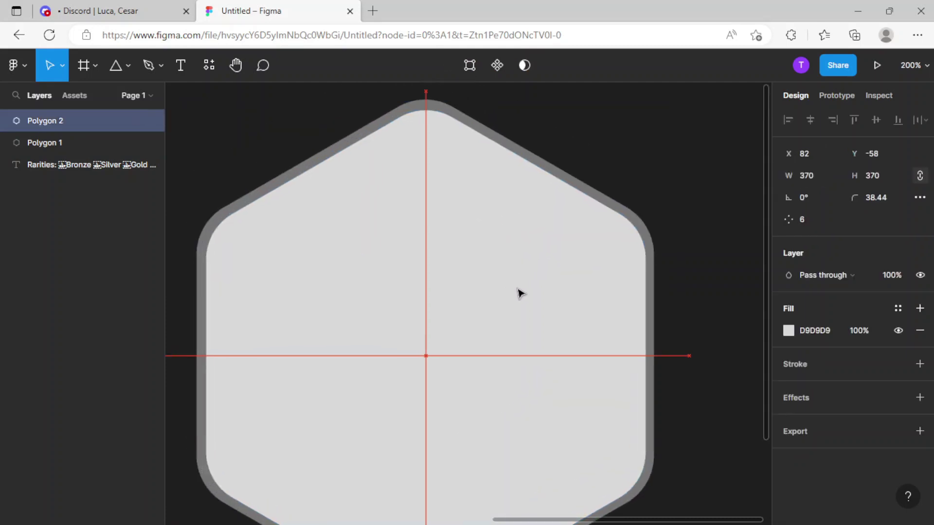
key(shift+0)
click(646, 250)
scroll(681, 389, down, 5)
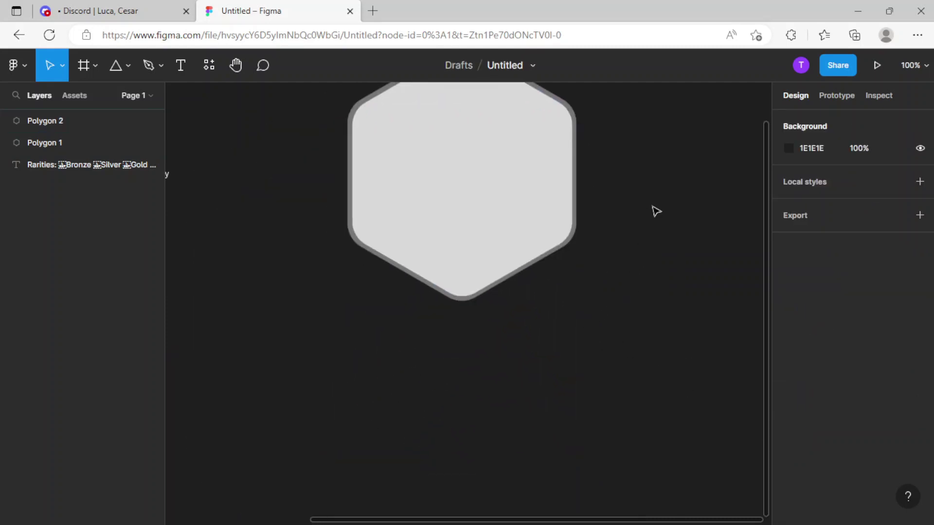
Shrink the dark grey hexagon slightly about its centre to thin the border on all sides.
scroll(669, 334, up, 4)
drag(594, 354, 598, 356)
key(ctrl+minus)
drag(602, 237, 642, 369)
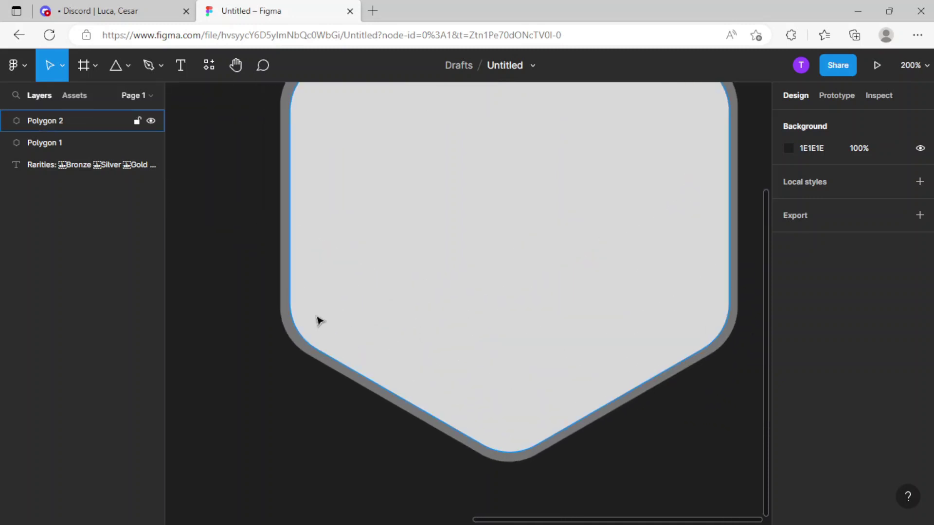
drag(279, 310, 444, 367)
key(ctrl+plus)
click(435, 374)
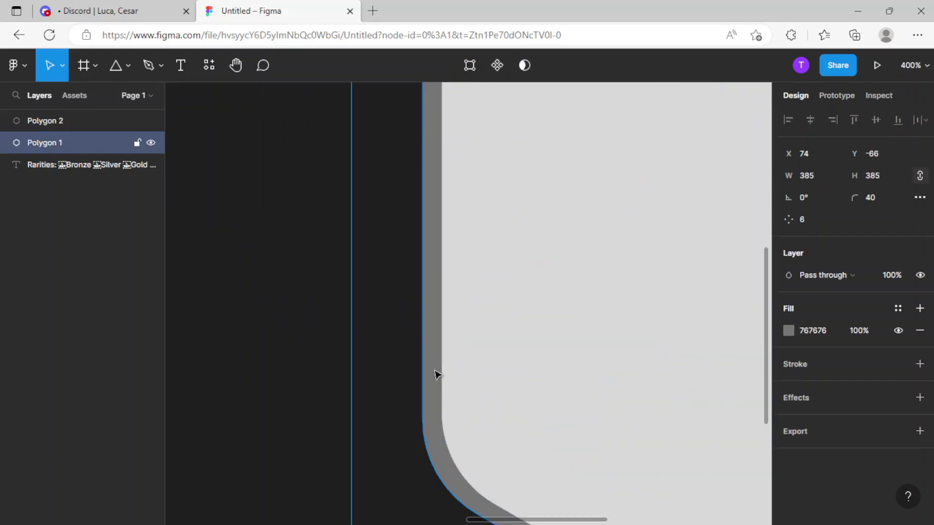
drag(351, 346, 358, 346)
drag(596, 336, 185, 317)
drag(766, 318, 448, 334)
click(547, 347)
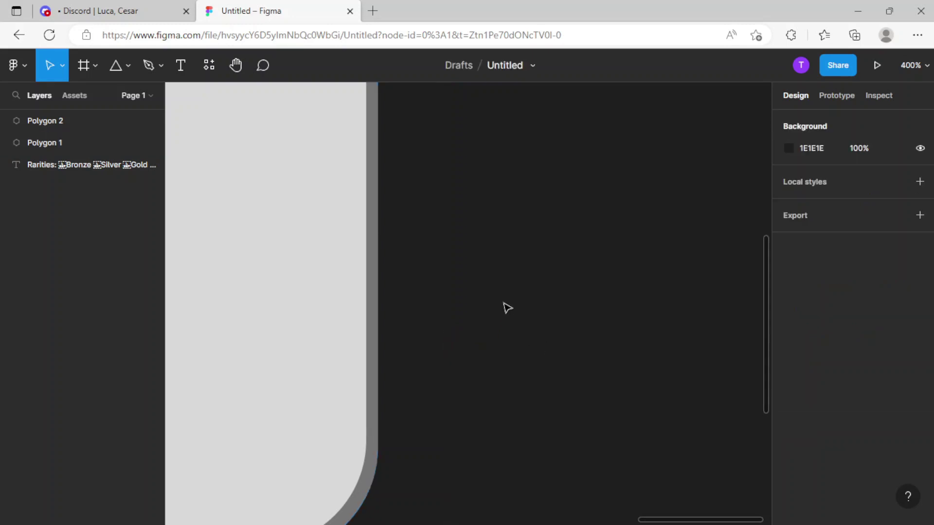
Duplicate the light inner hexagon and place the copy beneath the other two hexagons in the layer order.
key(shift+0)
click(419, 298)
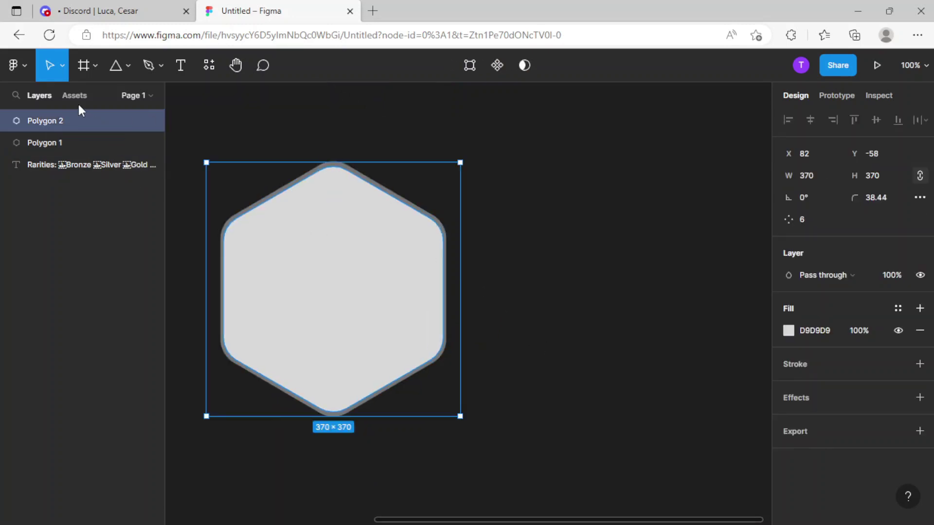
key(ctrl+d)
drag(94, 120, 81, 183)
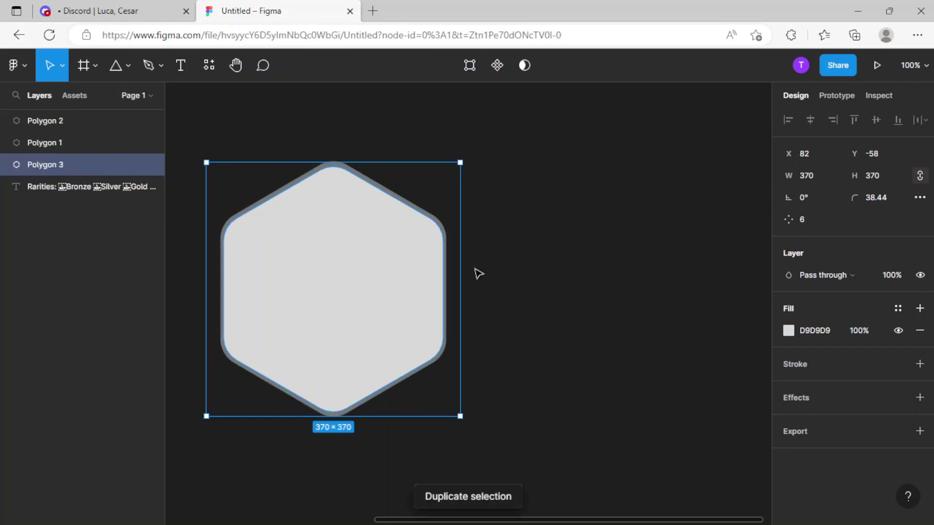
Scale the backmost hexagon up to about 405 × 405 and centre it behind the other two.
key(k)
mouse_move(460, 275)
mouse_down()
mouse_move(475, 272)
mouse_move(445, 269)
mouse_up()
drag(381, 294, 381, 294)
drag(509, 300, 512, 300)
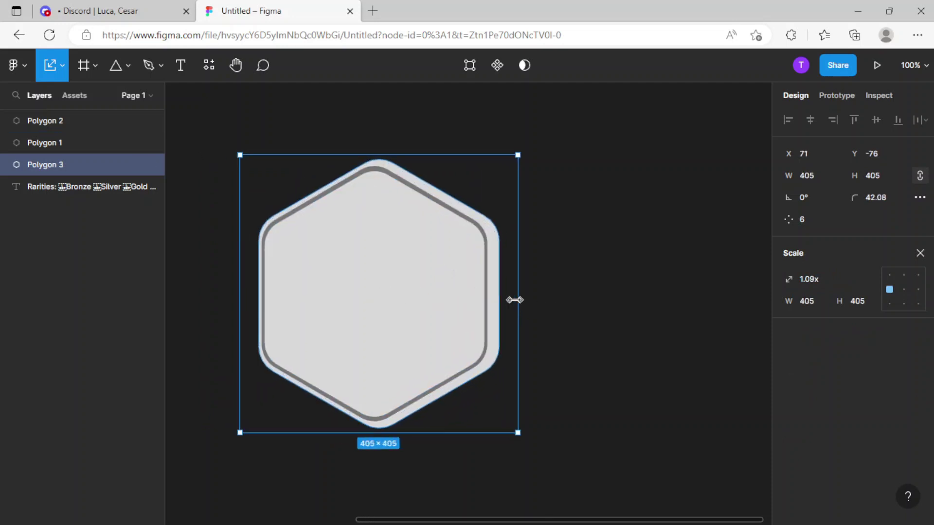
drag(454, 296, 449, 296)
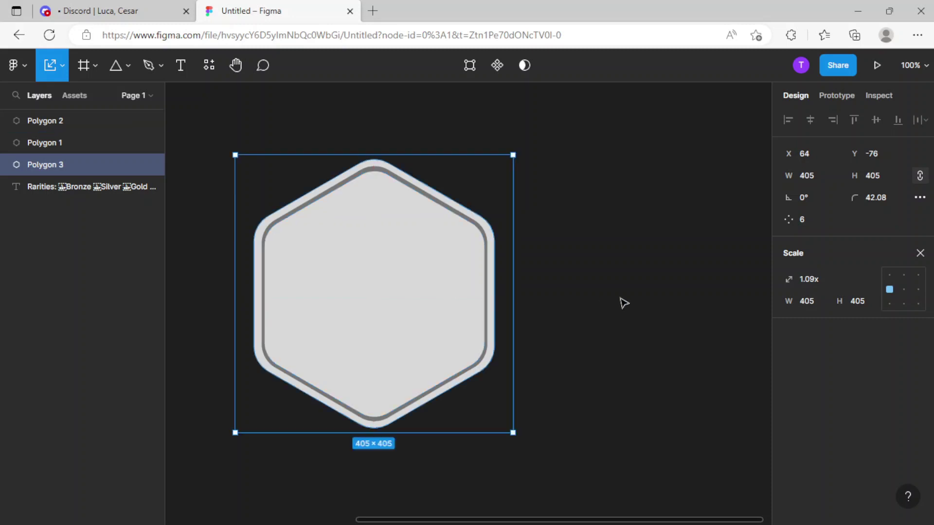
click(548, 371)
Fill the backmost hexagon with medium grey 9D9D9D.
click(488, 369)
click(486, 365)
key(v)
click(788, 334)
drag(689, 252, 494, 253)
key(Escape)
key(Escape)
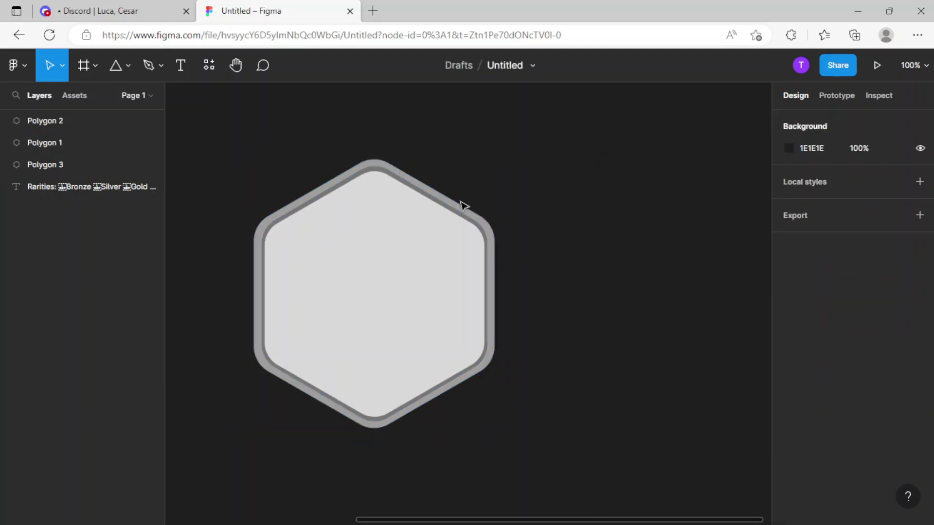
Duplicate the medium grey hexagon, place the copy behind it and scale it to about 421 × 421.
scroll(494, 194, up, 5)
click(584, 202)
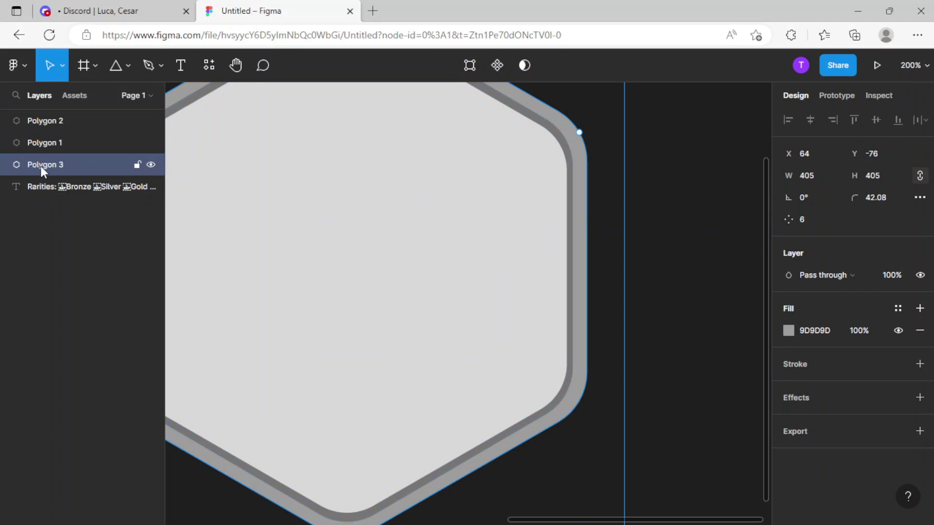
key(ctrl+d)
drag(40, 165, 46, 196)
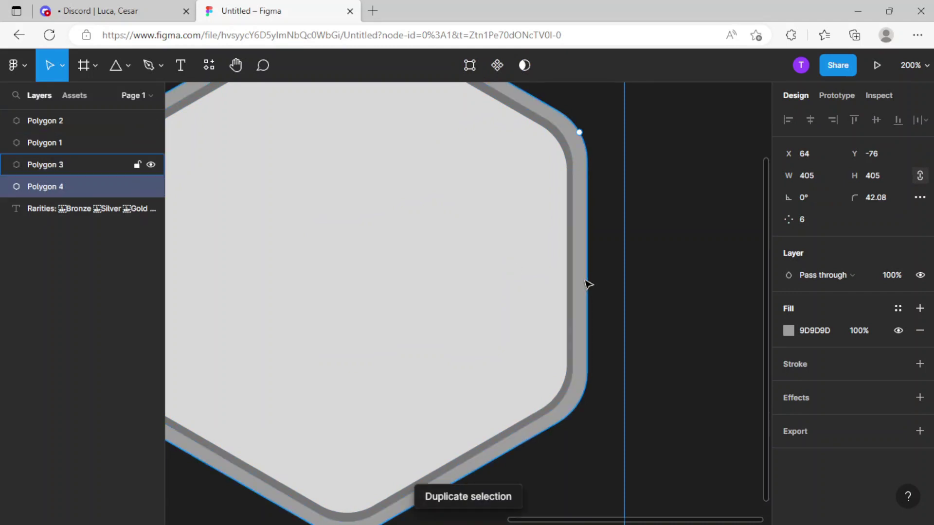
key(shift+0)
key(k)
mouse_move(547, 304)
mouse_down()
mouse_move(558, 305)
mouse_move(536, 312)
mouse_up()
key(v)
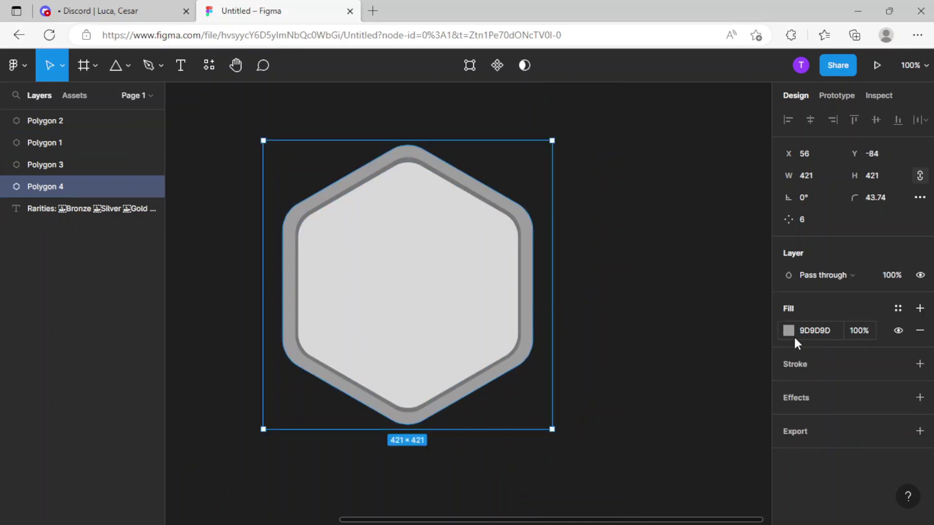
Fill the new outermost hexagon with dark grey 555555.
click(789, 330)
drag(677, 270, 559, 300)
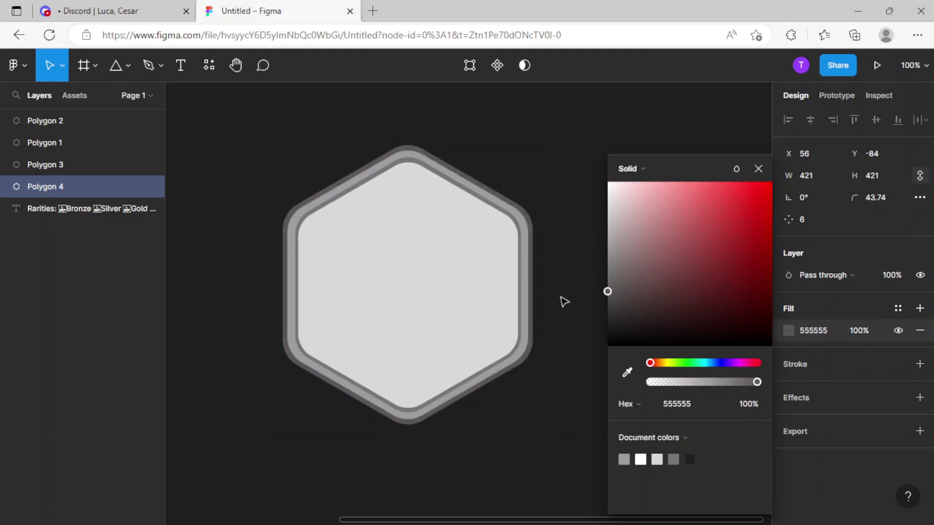
Inspect the badge's concentric grey hexagon borders up close and as a whole.
click(486, 117)
drag(537, 130, 560, 250)
key(plus)
key(ctrl+equal)
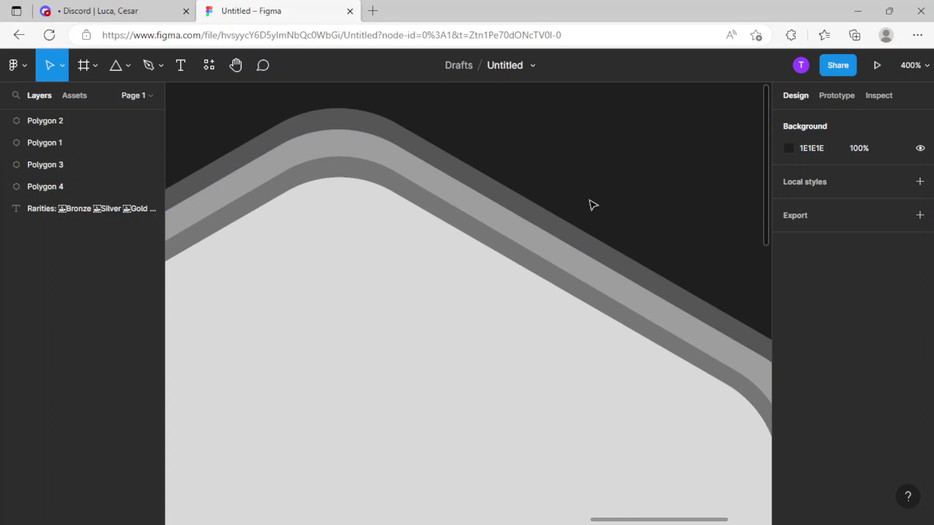
key(shift+0)
scroll(521, 237, down, 3)
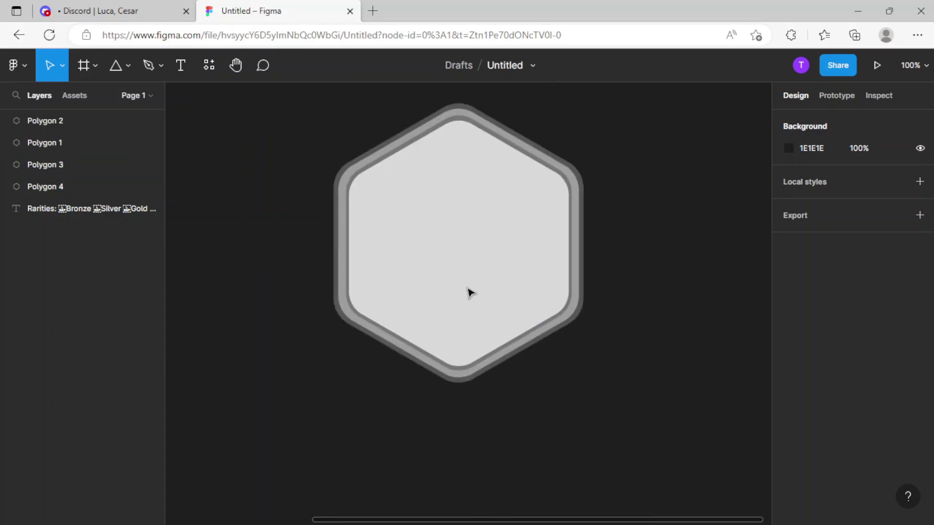
click(495, 369)
click(602, 358)
scroll(608, 388, up, 3)
key(ctrl+equal)
scroll(630, 339, up, 1)
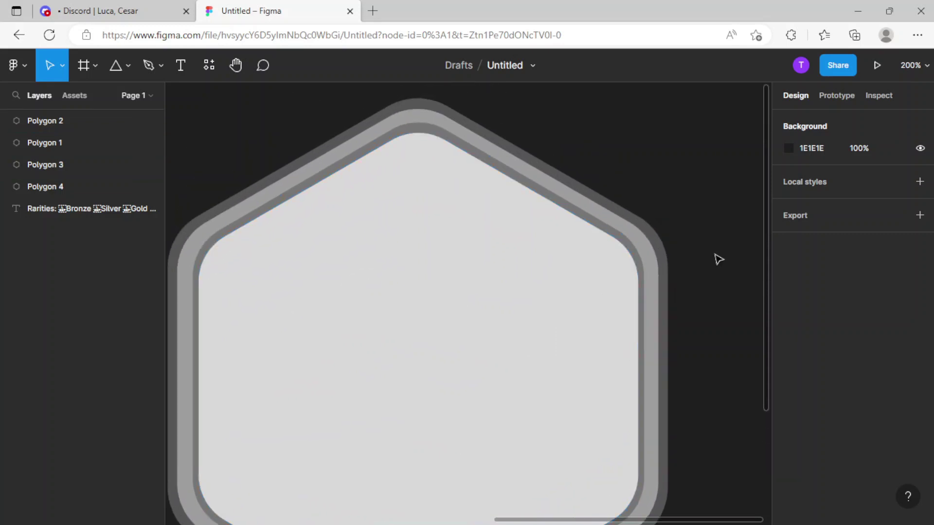
click(454, 289)
key(ctrl+minus)
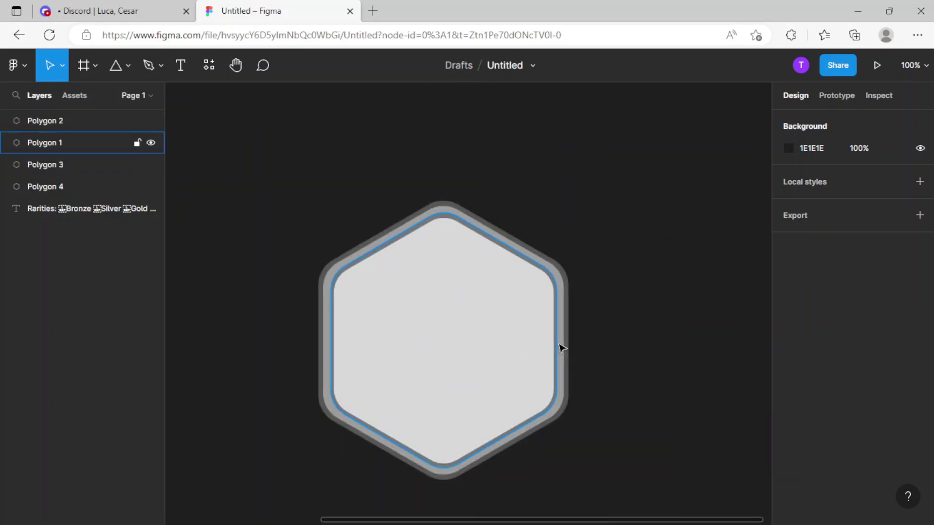
drag(503, 495, 542, 358)
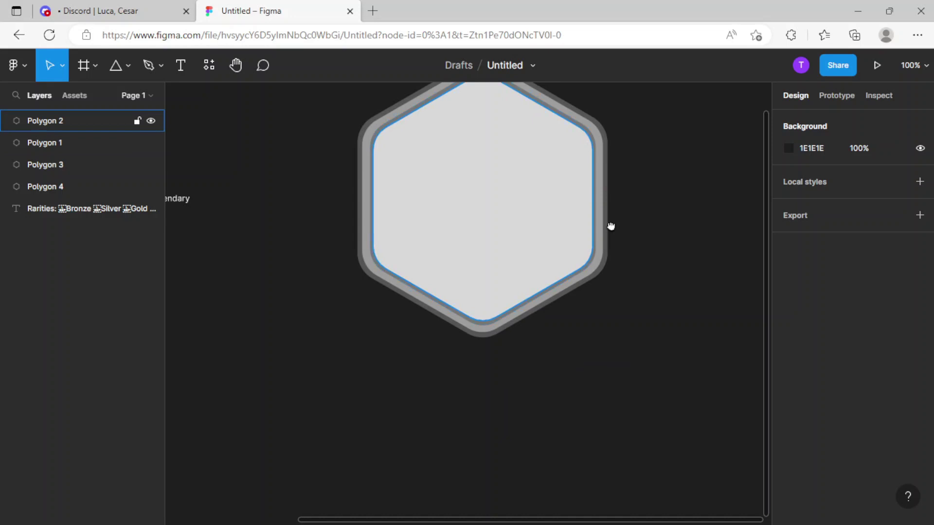
drag(610, 225, 630, 323)
key(plus)
drag(477, 306, 426, 328)
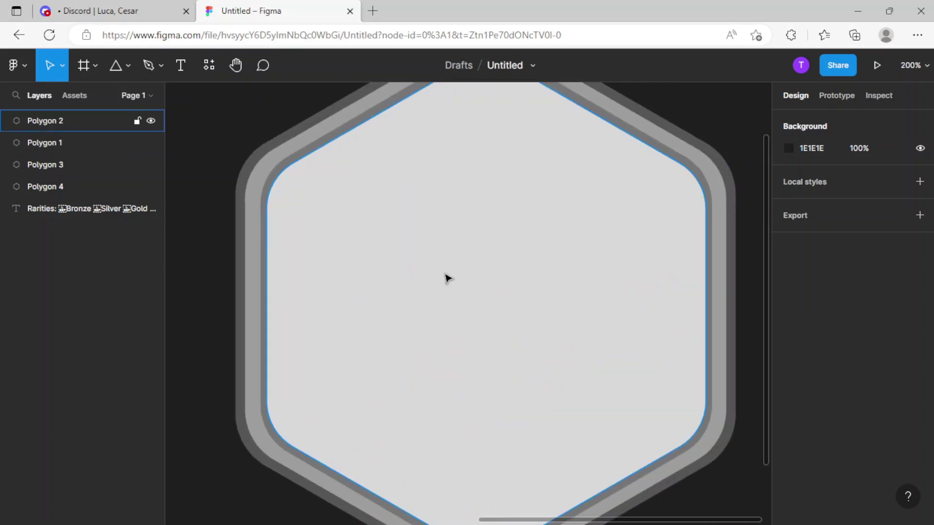
key(shift+0)
drag(490, 315, 482, 360)
key(plus)
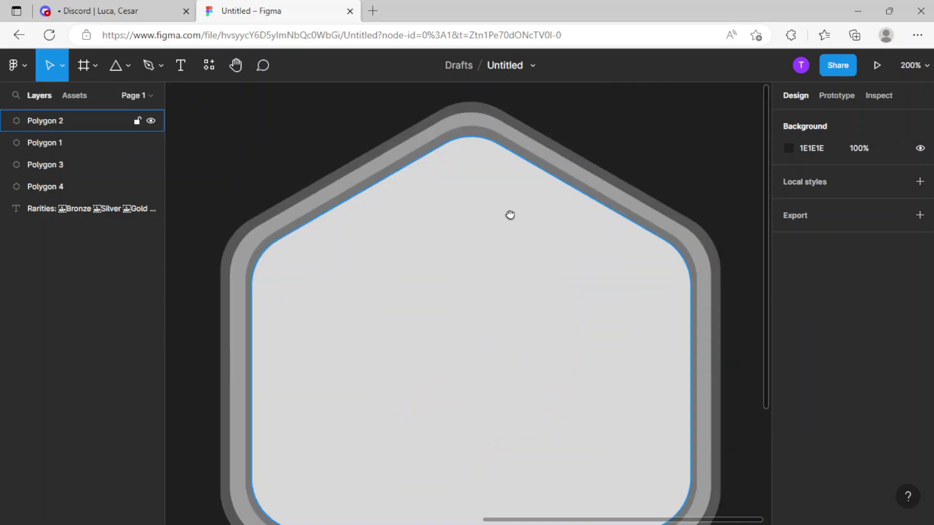
drag(511, 215, 510, 295)
key(plus)
key(minus)
key(minus)
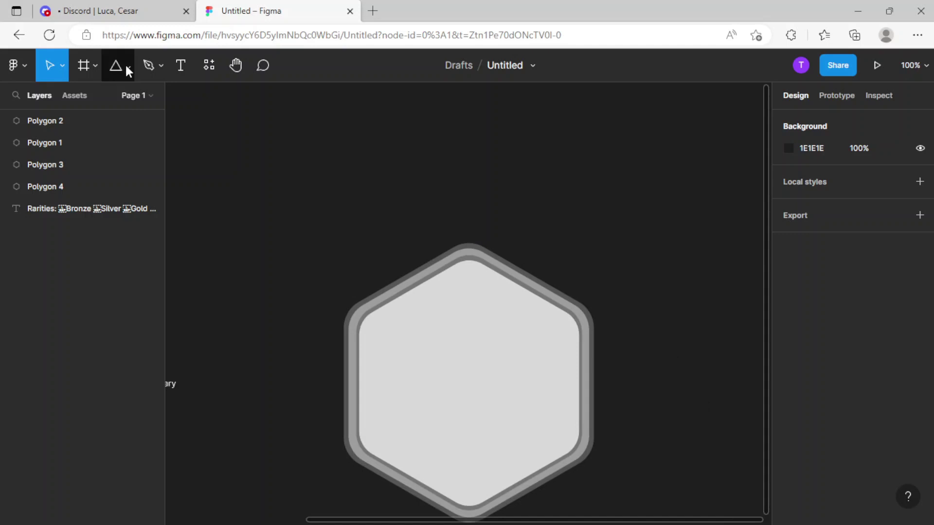
Draw a five-pointed star about 128 high inside the innermost hexagon and set its width to 128.
click(125, 66)
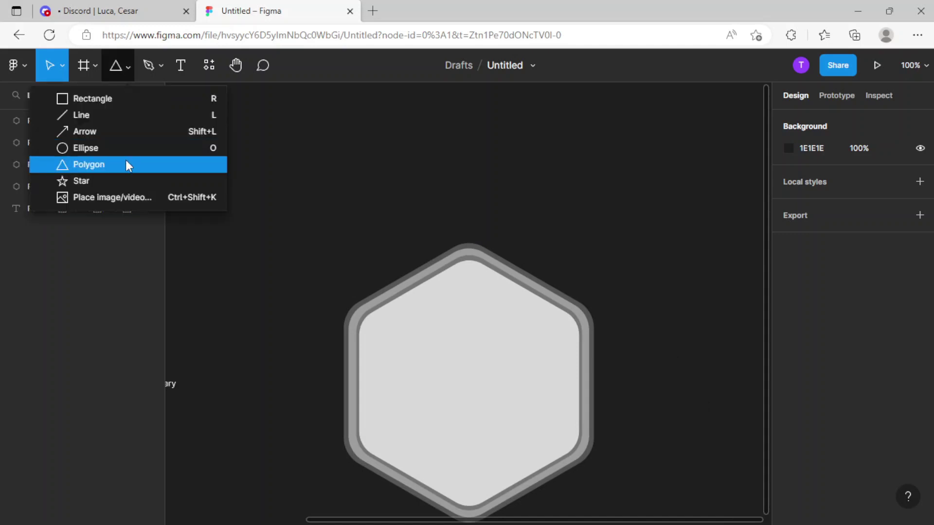
click(140, 182)
drag(446, 334, 537, 422)
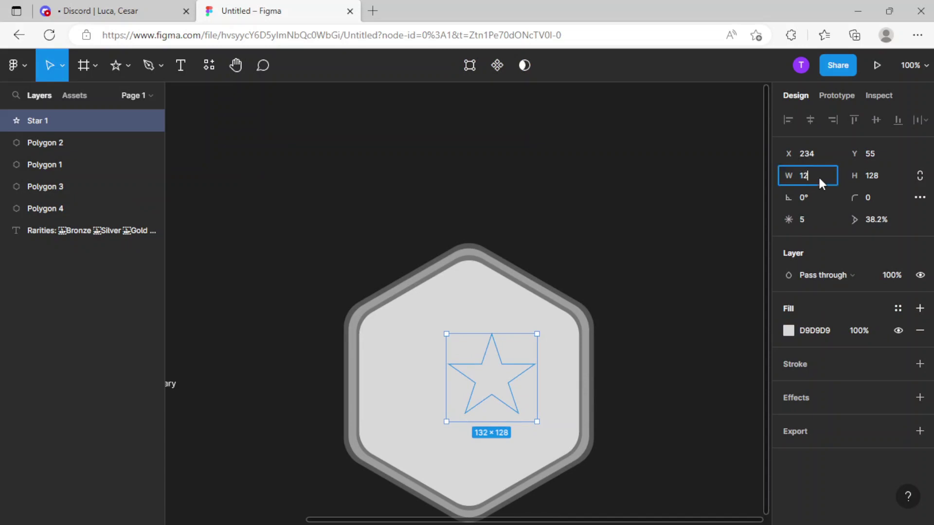
key(Return)
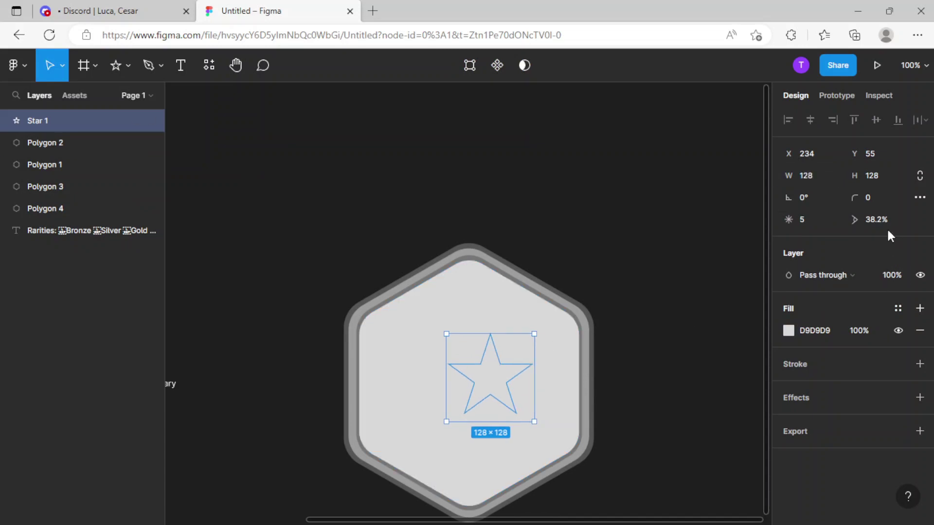
Fill the star with dark grey and centre it inside the hexagon badge.
click(787, 334)
drag(698, 258, 524, 292)
drag(505, 367, 486, 376)
click(549, 200)
scroll(486, 272, down, 2)
scroll(486, 272, right, 1)
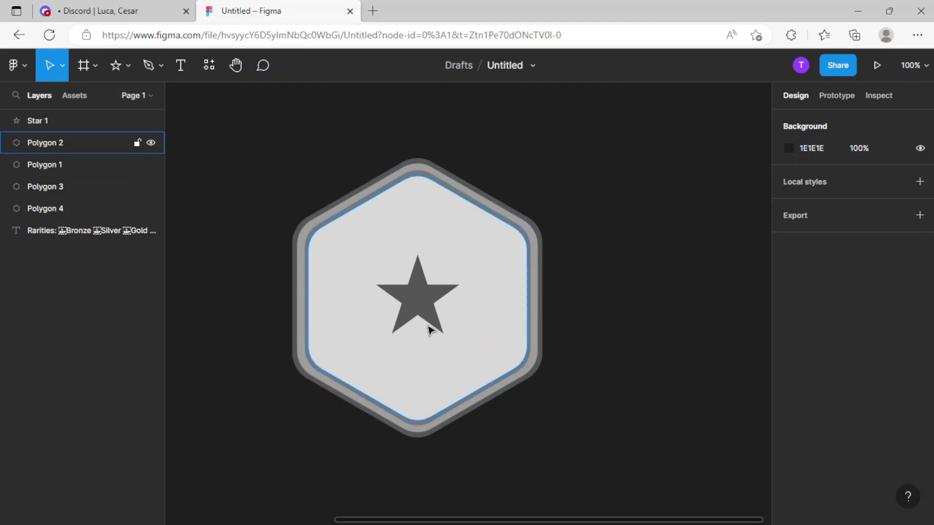
Draw a 12 × 26 rectangle on the empty canvas to the right of the badge.
scroll(495, 376, up, 3)
scroll(413, 271, down, 3)
scroll(394, 367, right, 5)
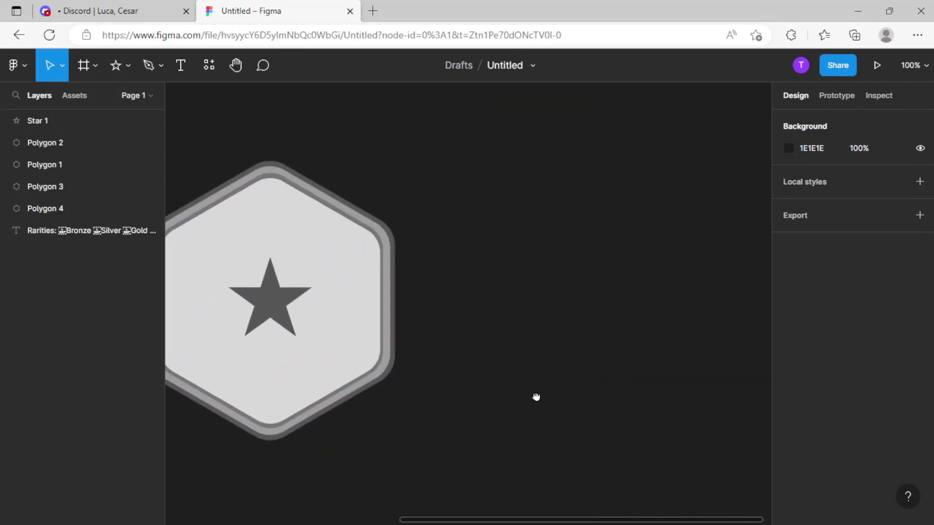
scroll(597, 336, up, 5)
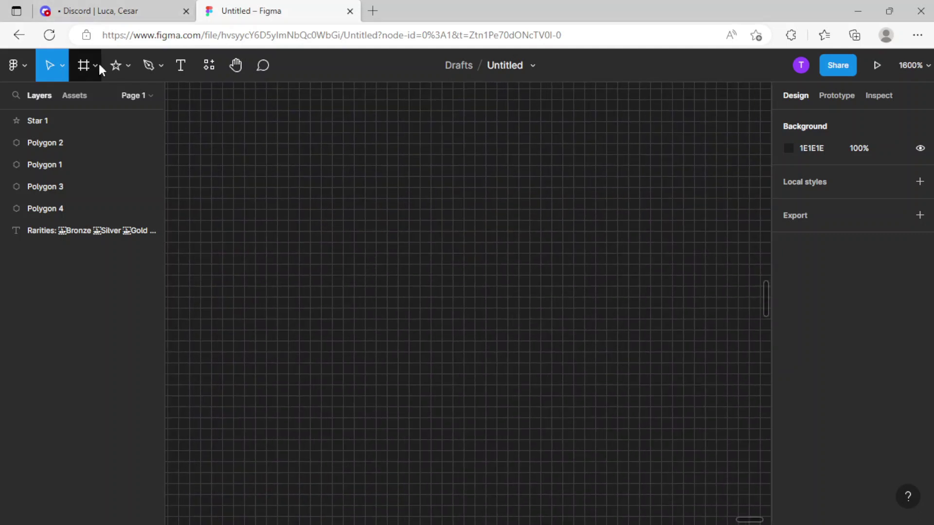
click(128, 72)
click(129, 97)
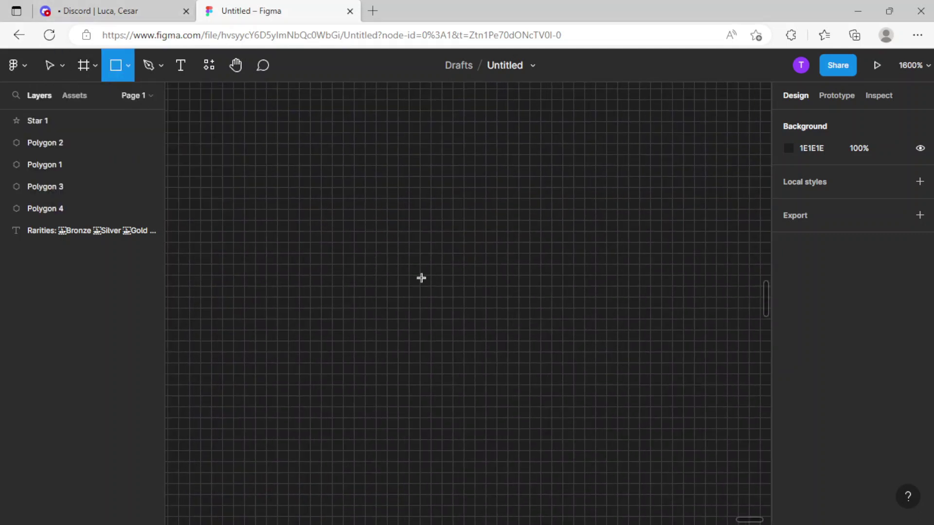
mouse_move(343, 154)
mouse_down()
mouse_move(471, 375)
mouse_move(475, 440)
mouse_up()
scroll(540, 308, left, 2)
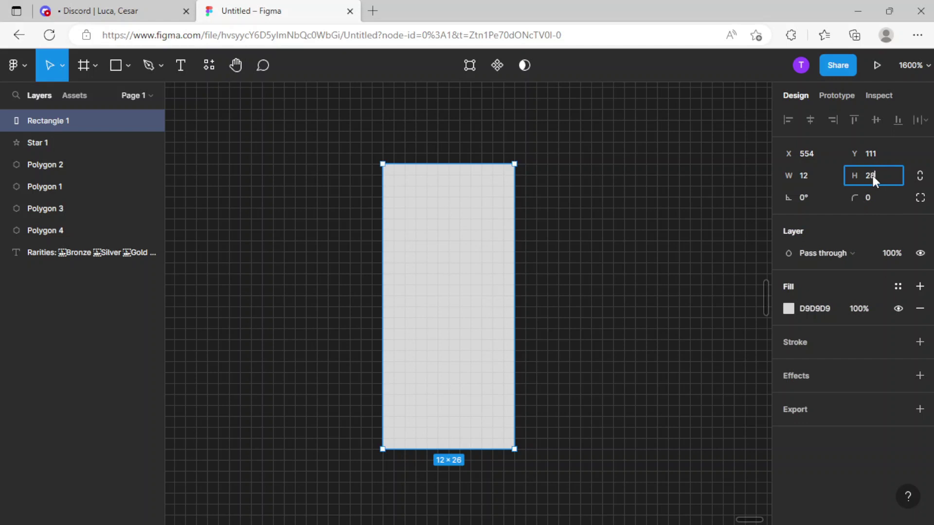
key(BackSpace)
click(824, 179)
click(575, 349)
click(501, 377)
Add a midpoint to the rectangle's bottom edge and move it up to Y 125, forming a notched ribbon tail.
double_click(465, 419)
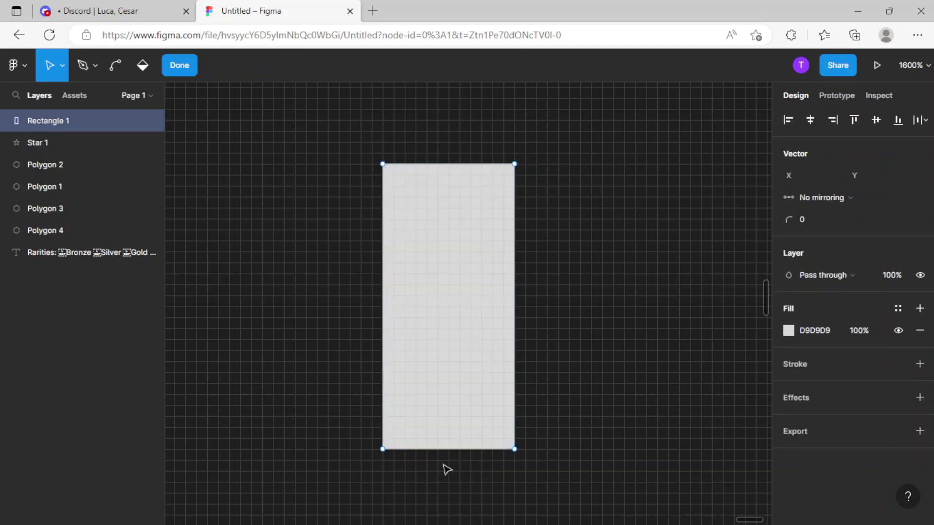
click(449, 450)
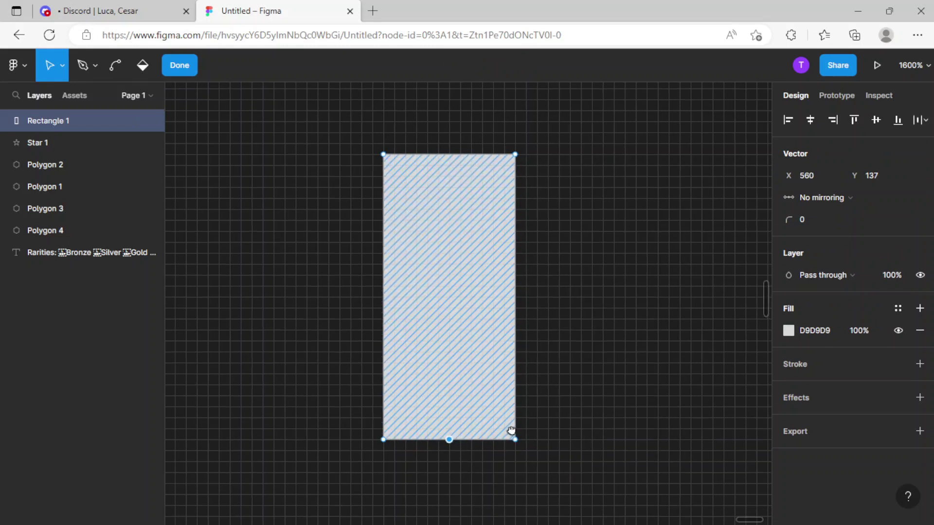
scroll(506, 425, up, 3)
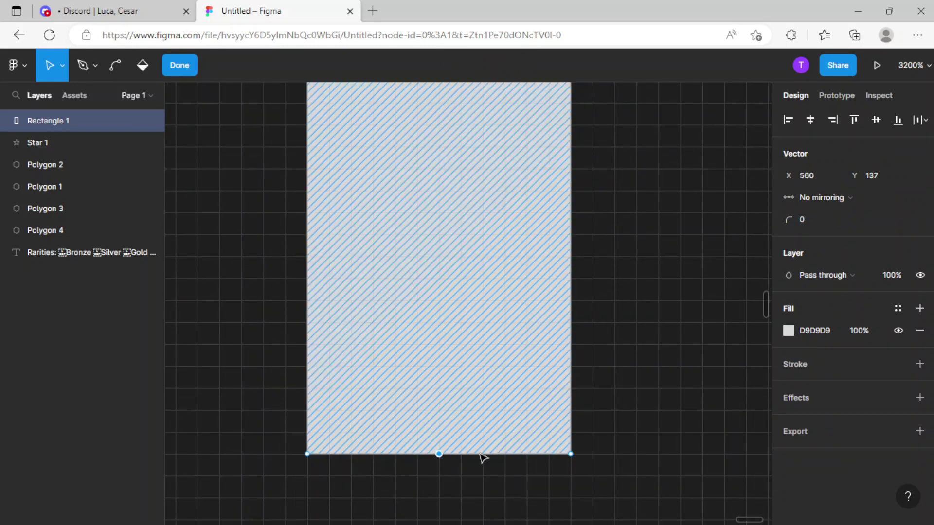
drag(443, 446, 444, 236)
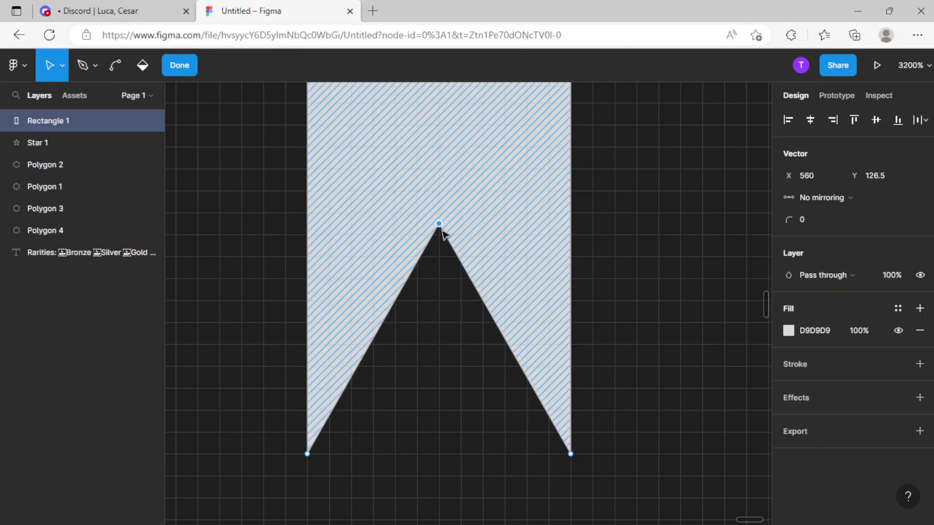
scroll(458, 396, down, 3)
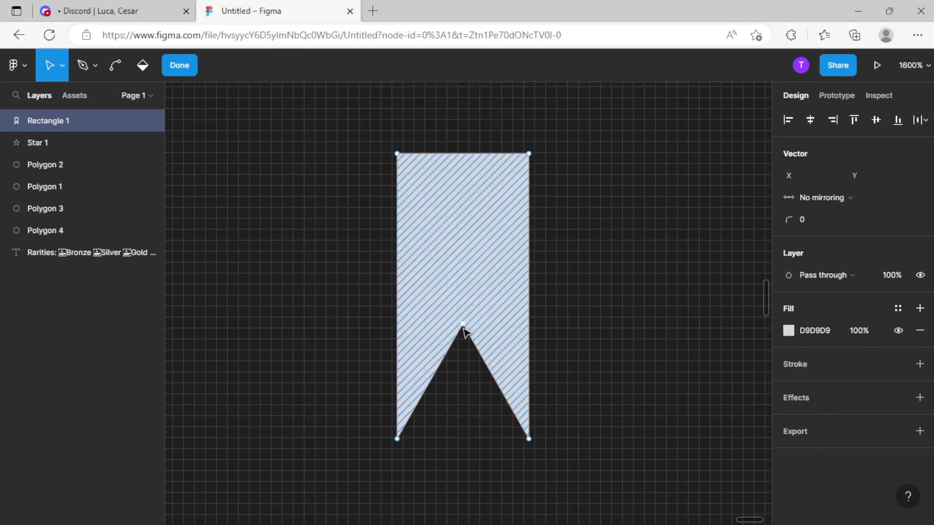
drag(458, 333, 458, 316)
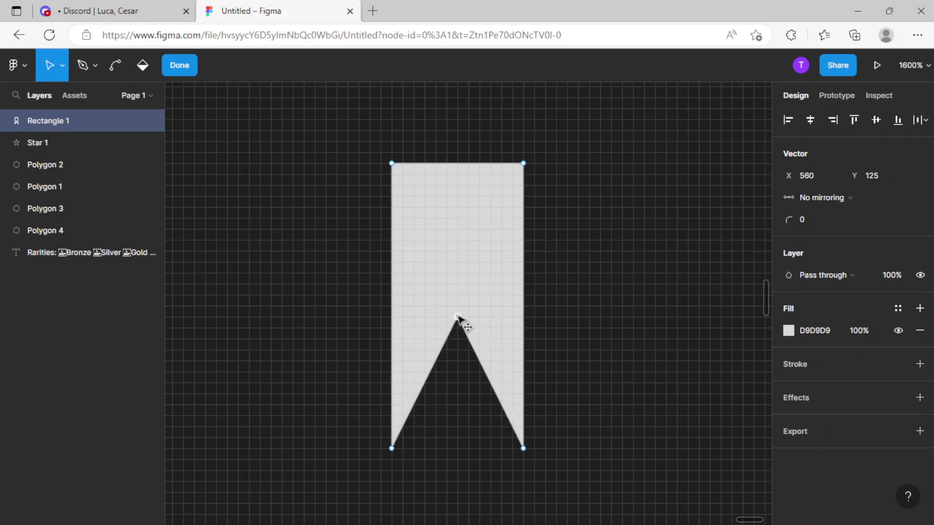
click(194, 66)
click(371, 210)
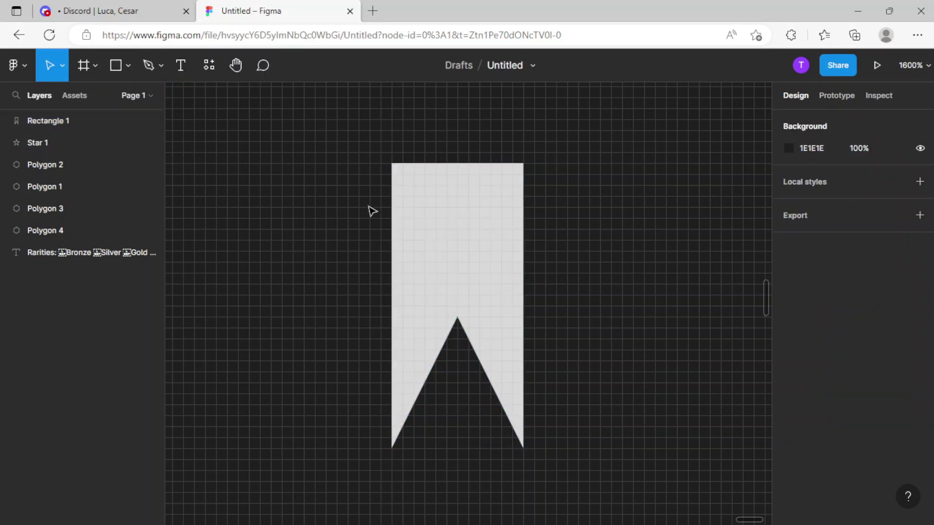
Fill the ribbon tail with light grey C5C5C5.
click(452, 264)
scroll(506, 286, down, 10)
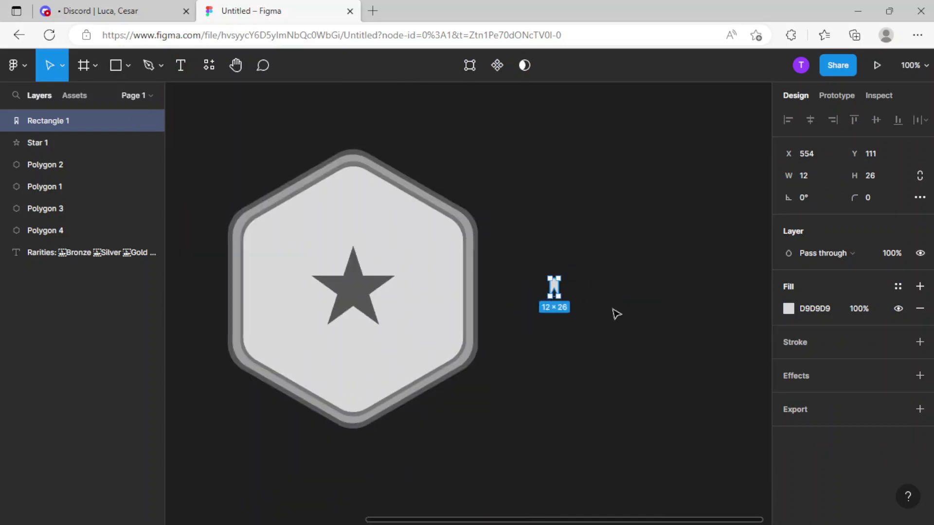
click(788, 310)
drag(607, 207, 602, 225)
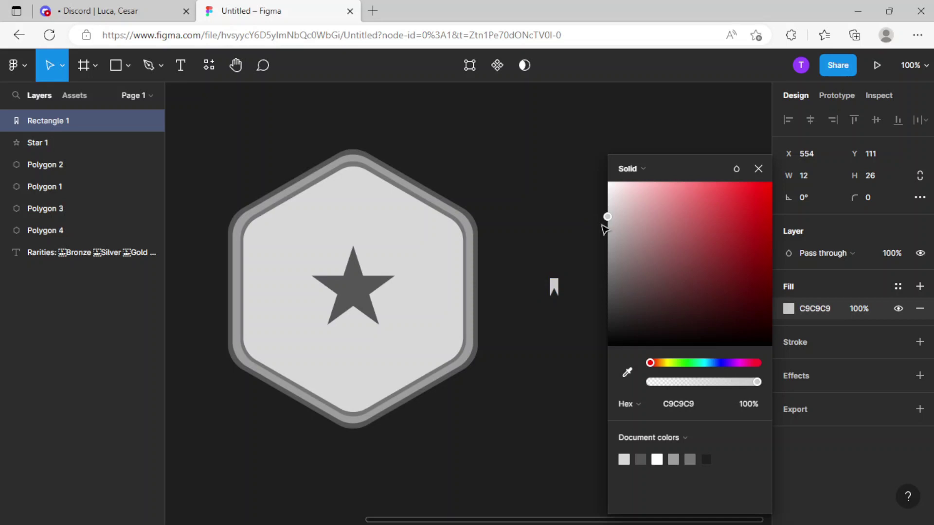
click(758, 169)
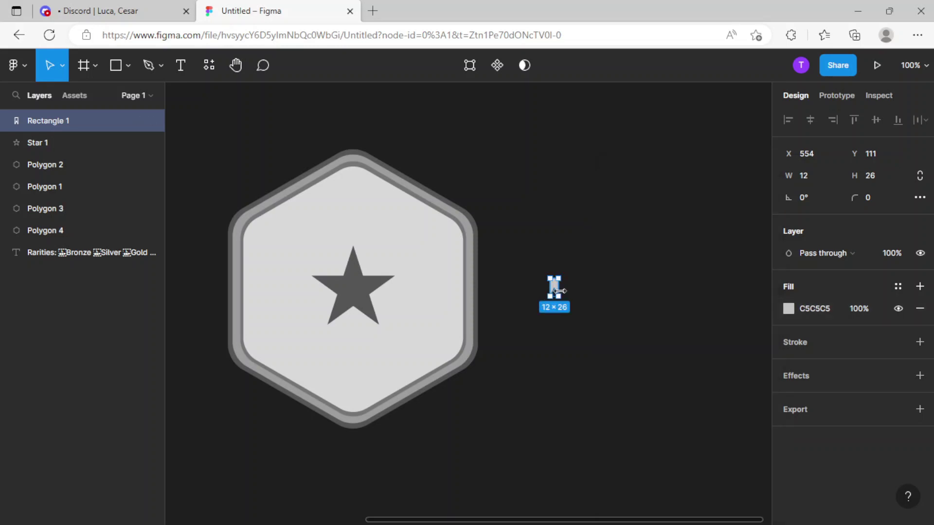
Scale the ribbon tail to about 79 × 172 below the badge's lower-left edge and rotate it to -35°.
key(k)
drag(561, 290, 281, 456)
drag(793, 198, 826, 198)
drag(302, 438, 383, 314)
drag(790, 198, 810, 199)
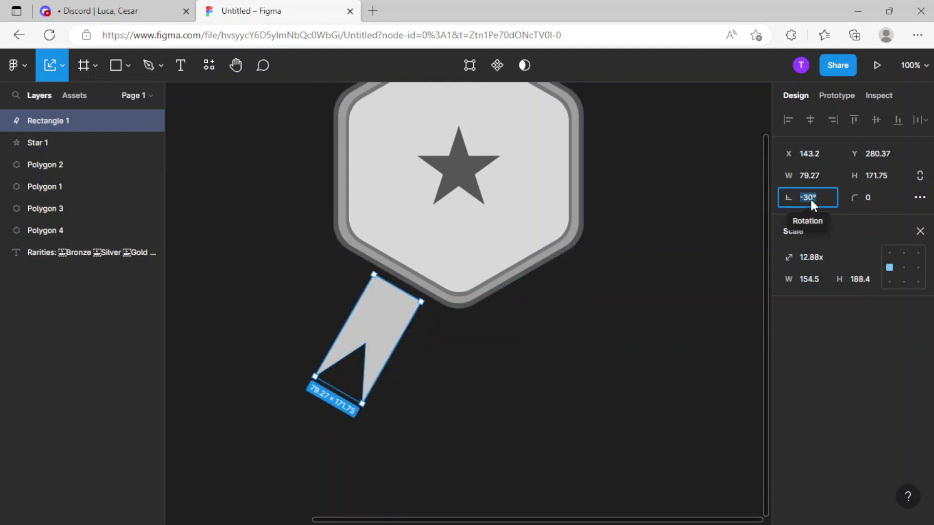
text(-35)
key(Return)
Move the ribbon tail against the badge's lower-left edge and place it behind all four hexagons.
key(plus)
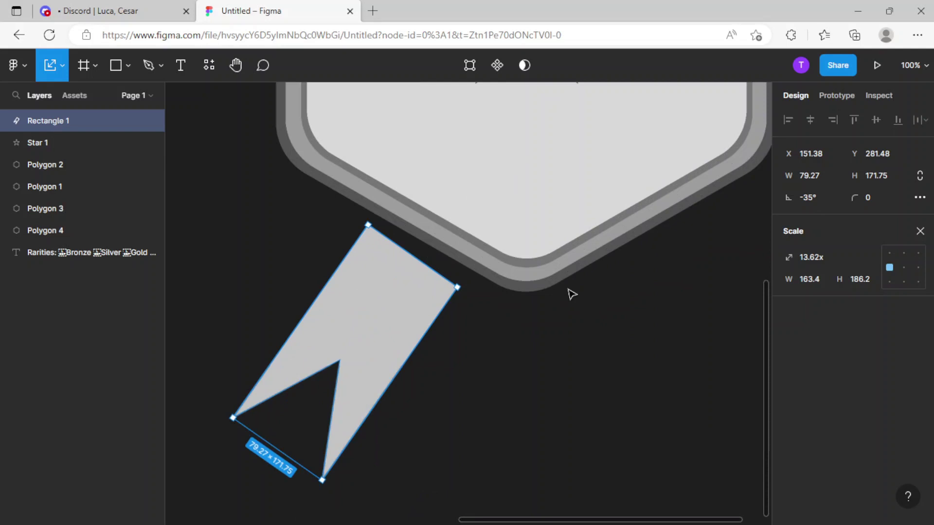
drag(347, 320, 358, 318)
drag(29, 123, 21, 242)
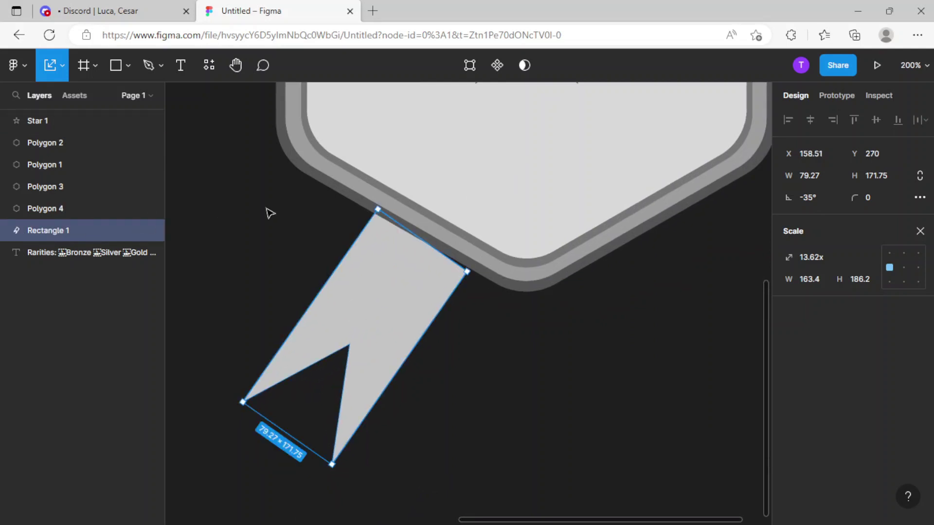
Rotate the ribbon tail to -30° and nudge it flush against the outermost hexagon's lower-left edge.
scroll(474, 245, up, 2)
drag(789, 200, 786, 195)
click(444, 366)
click(422, 305)
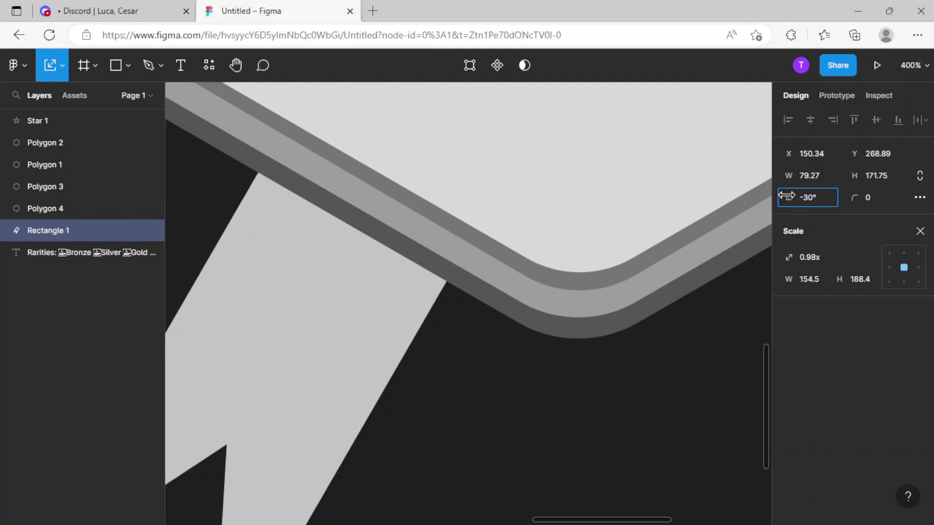
click(427, 386)
key(ctrl+z)
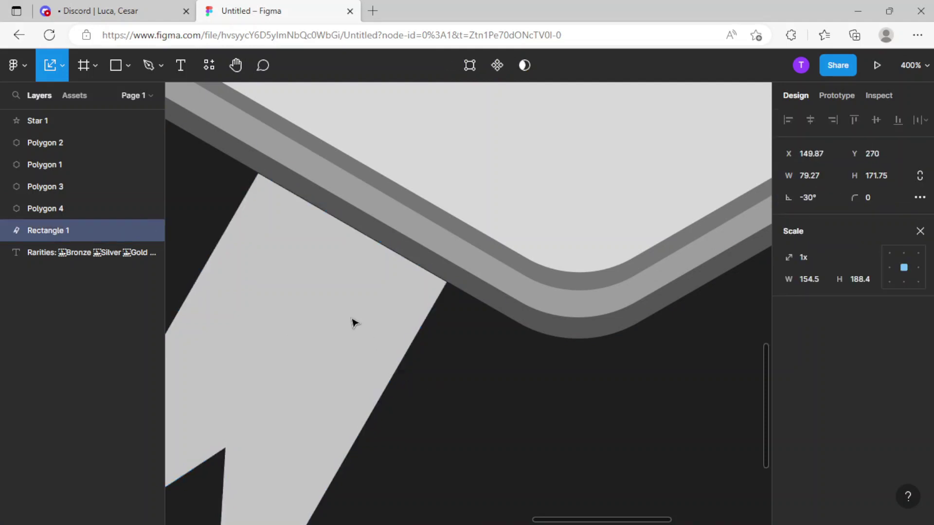
key(Right)
key(Up)
click(511, 406)
key(minus)
key(minus)
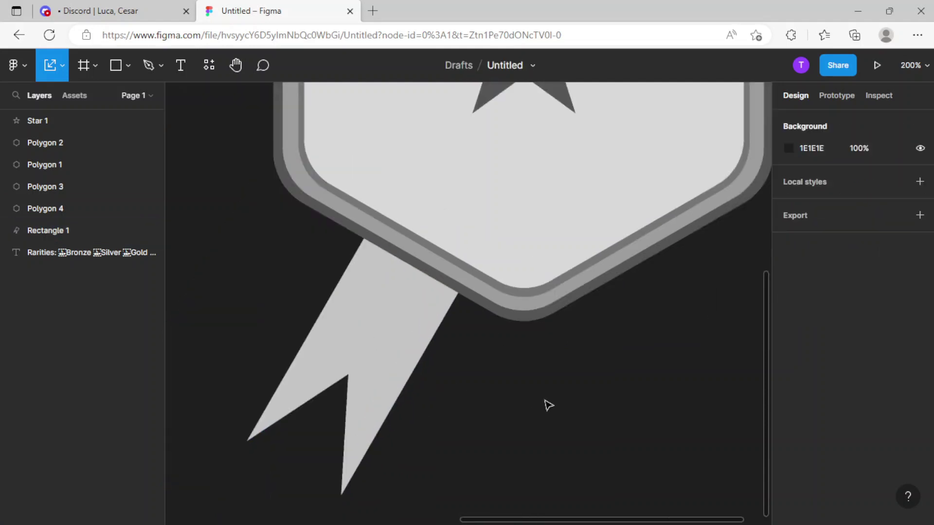
Shorten the ribbon tail to a height of about 150, keeping its top against the badge.
click(423, 336)
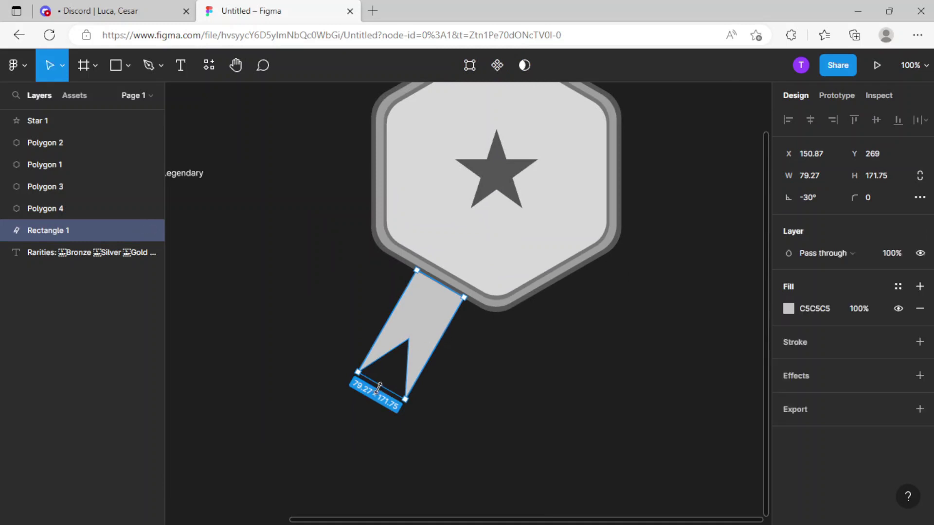
drag(381, 388, 395, 375)
click(507, 383)
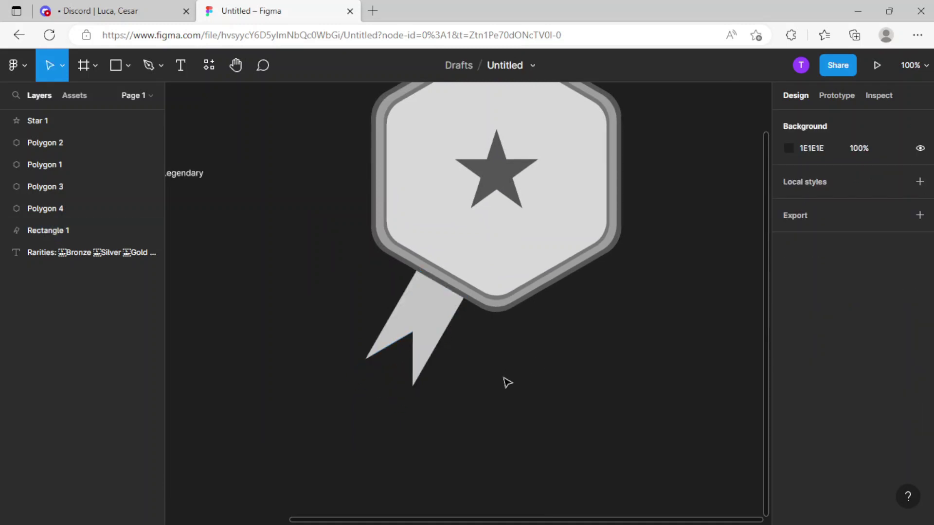
scroll(469, 345, right, 2)
click(359, 377)
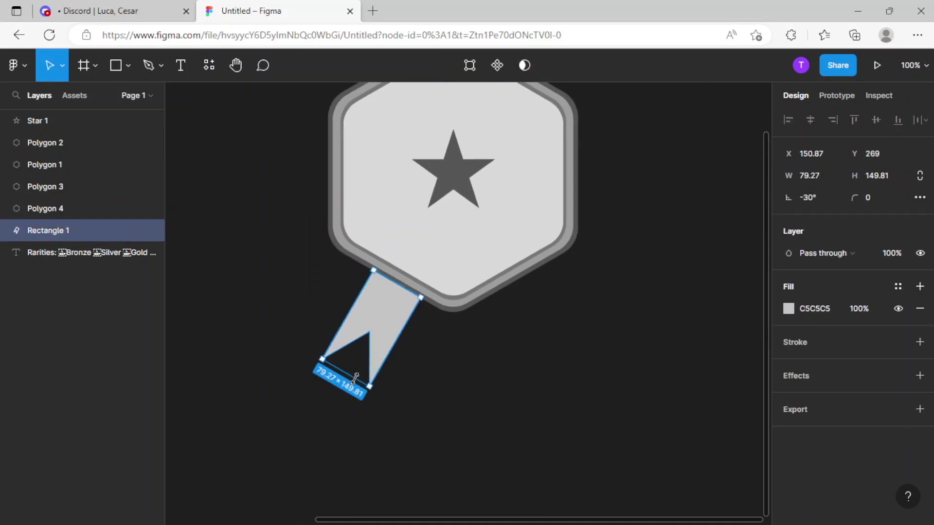
Shorten the ribbon tail further to a height of about 138, keeping its top against the badge.
drag(355, 377, 365, 369)
click(540, 361)
click(408, 329)
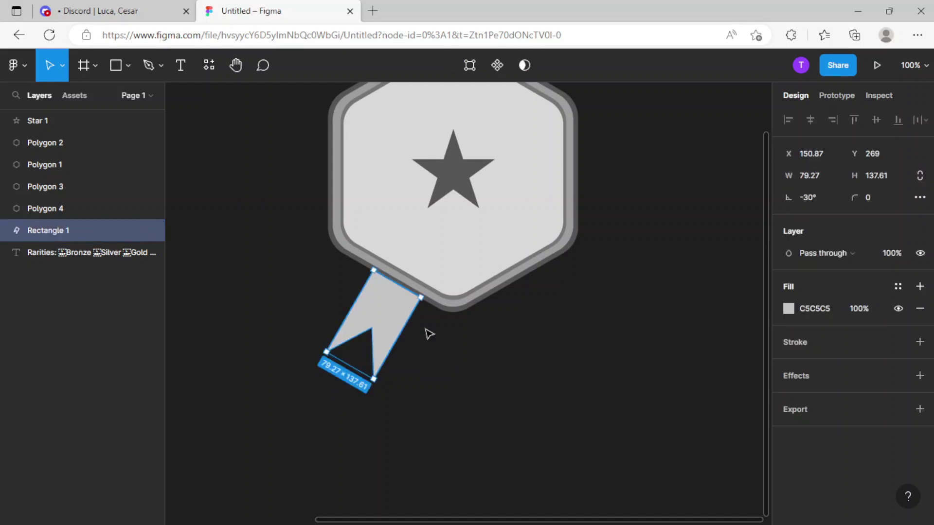
Duplicate the ribbon tail and place the horizontally flipped copy beneath the badge's lower-right edge.
key(ctrl+d)
right_click(389, 333)
click(362, 324)
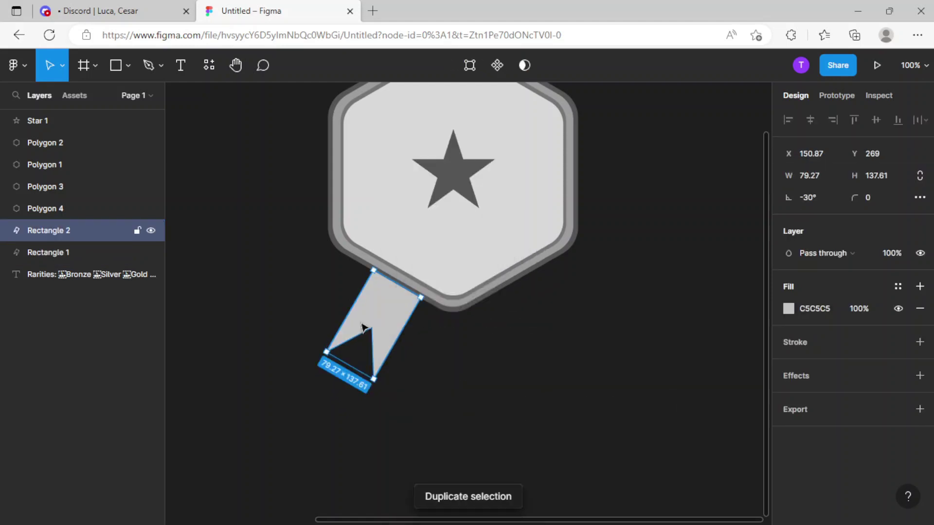
right_click(362, 327)
click(432, 490)
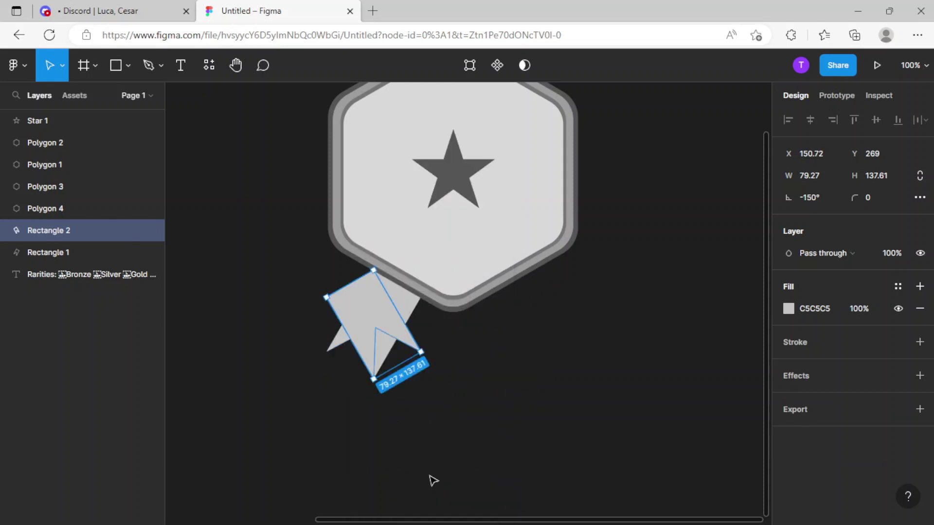
drag(389, 324, 545, 321)
Shift the original ribbon tail to X 145.8, Y 267 so it sits flush against the badge's lower-left edge.
scroll(627, 306, up, 5)
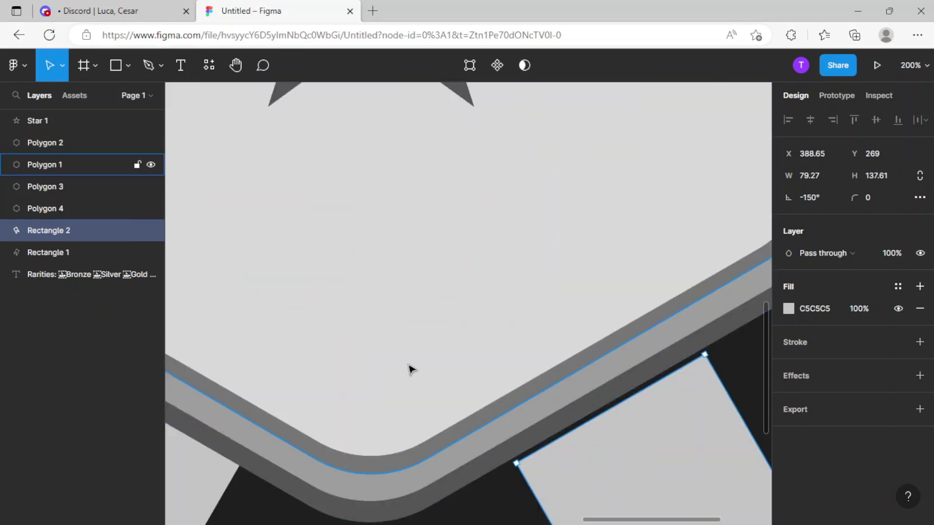
scroll(304, 403, down, 5)
drag(414, 359, 437, 354)
scroll(438, 354, up, 7)
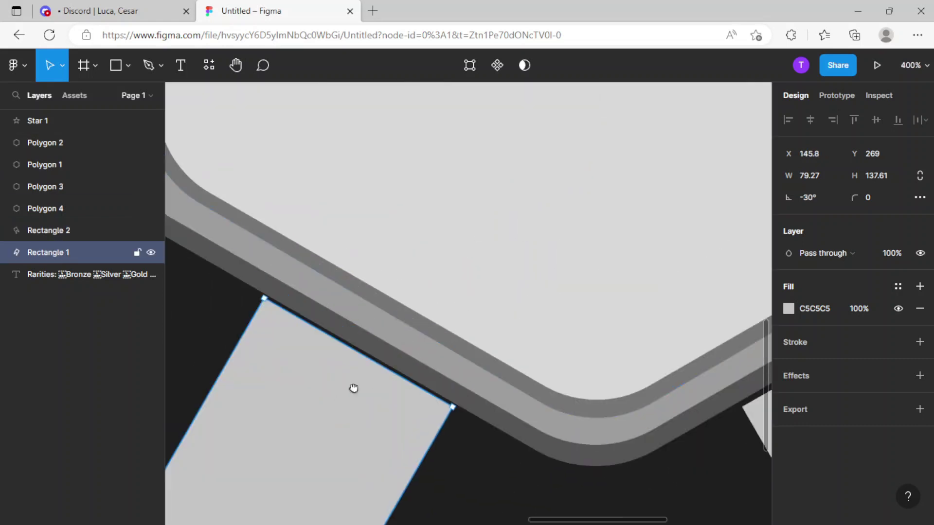
drag(353, 422, 352, 413)
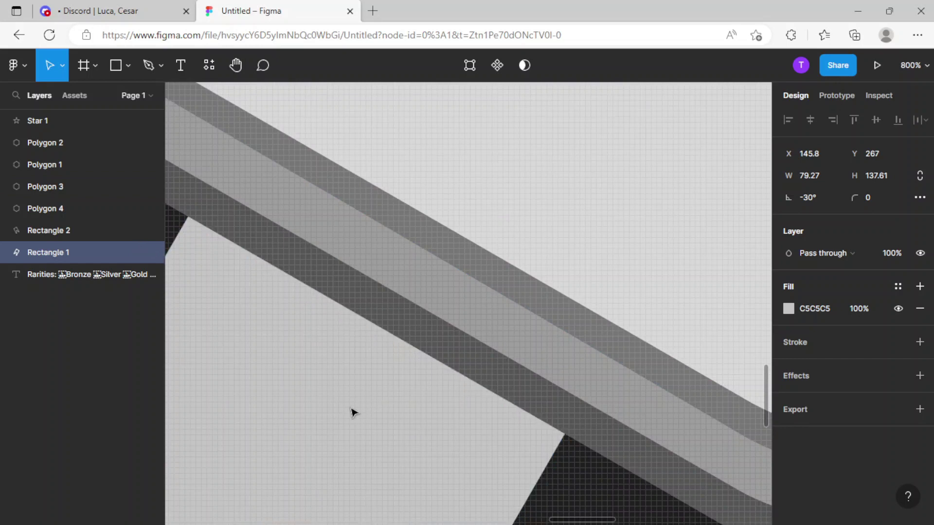
Raise the mirrored ribbon tail to Y 267 so it sits flush against the badge's lower-right edge.
key(ctrl+minus)
drag(680, 406, 348, 418)
drag(598, 410, 599, 407)
key(ctrl+minus)
drag(524, 418, 592, 380)
key(ctrl+minus)
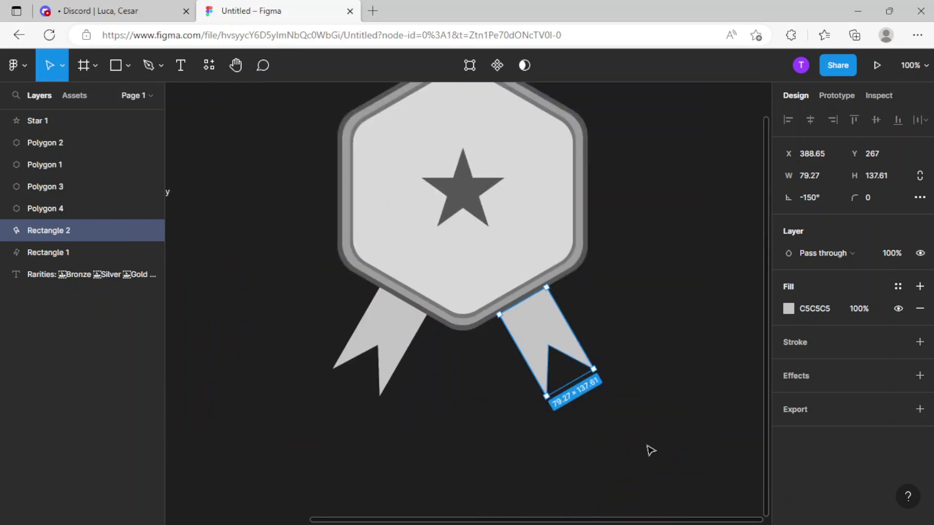
Select both ribbon tails and adjust their position together beneath the badge.
click(647, 446)
click(376, 346)
shift+click(554, 349)
drag(538, 329, 547, 334)
click(652, 327)
Group the hexagons, star and both ribbon tails into one badge and shift the group to X 148, Y -64.
scroll(649, 363, up, 3)
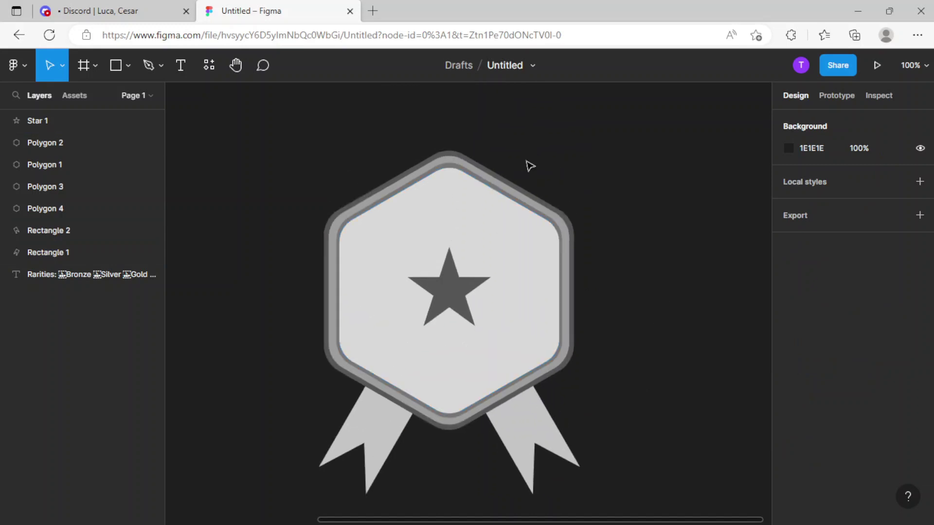
scroll(531, 194, up, 2)
scroll(486, 226, up, 10)
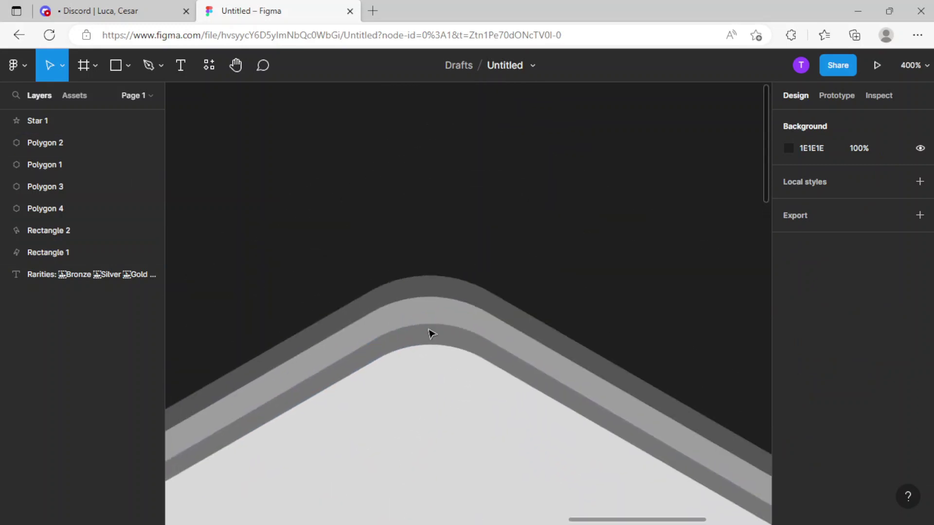
scroll(421, 265, down, 10)
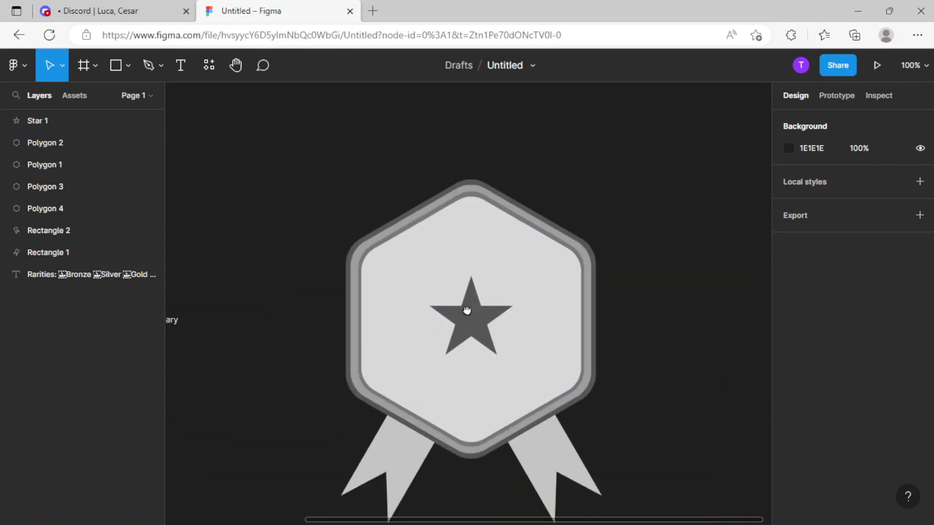
scroll(470, 270, down, 3)
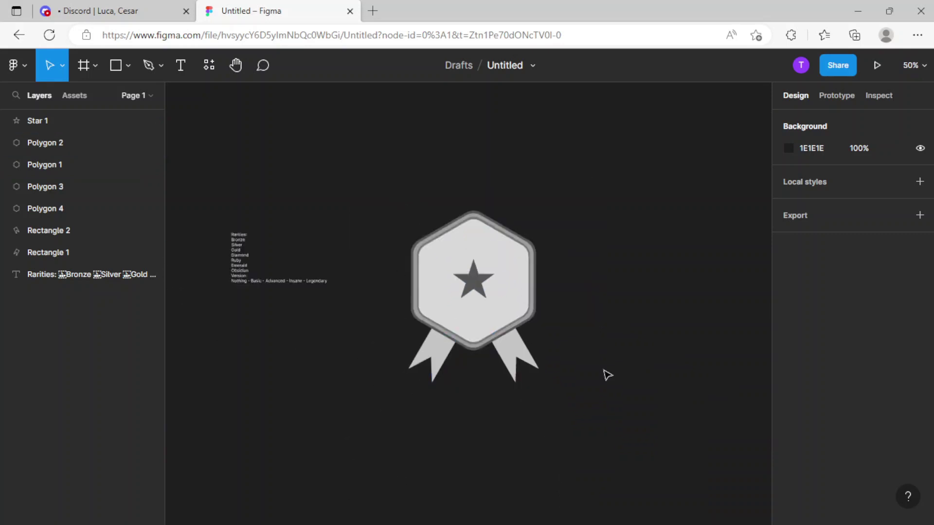
drag(395, 191, 639, 423)
key(ctrl+g)
drag(453, 321, 476, 330)
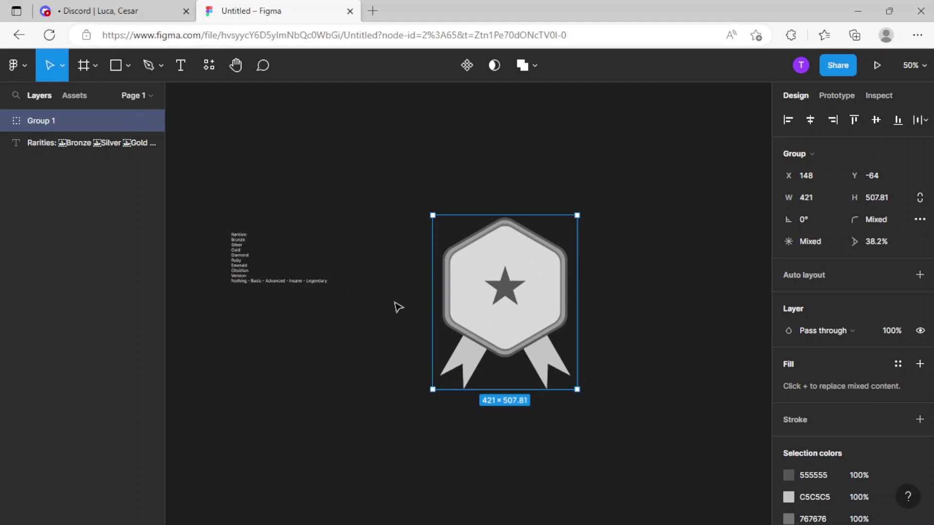
Review the text list of rarities and versions beside the badge.
drag(351, 265, 544, 348)
key(plus)
key(plus)
click(393, 514)
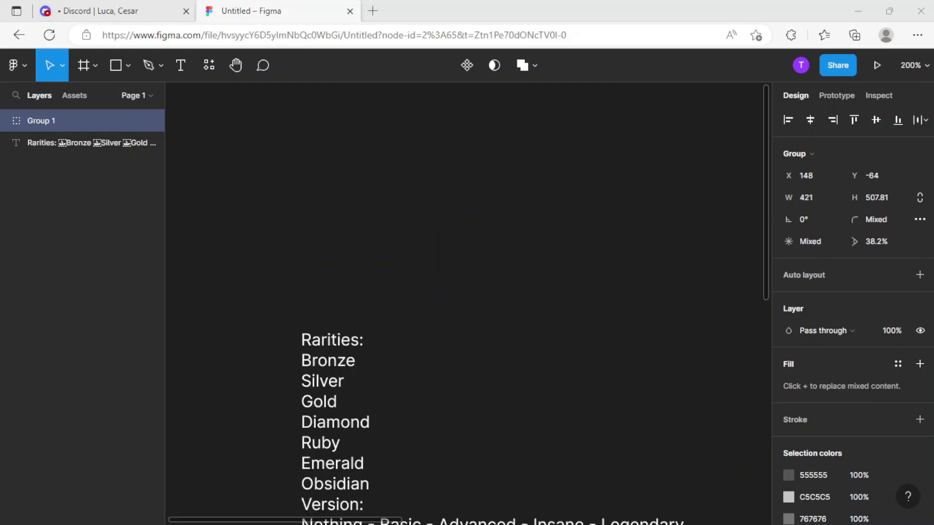
click(662, 385)
scroll(529, 355, down, 5)
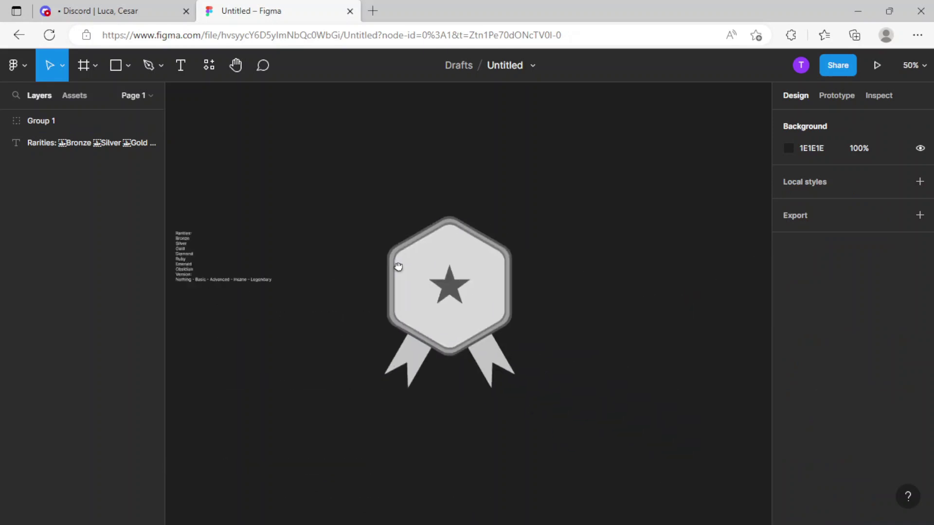
Move the badge group farther from the rarities list, to about X 285, Y -40.
drag(459, 291, 466, 292)
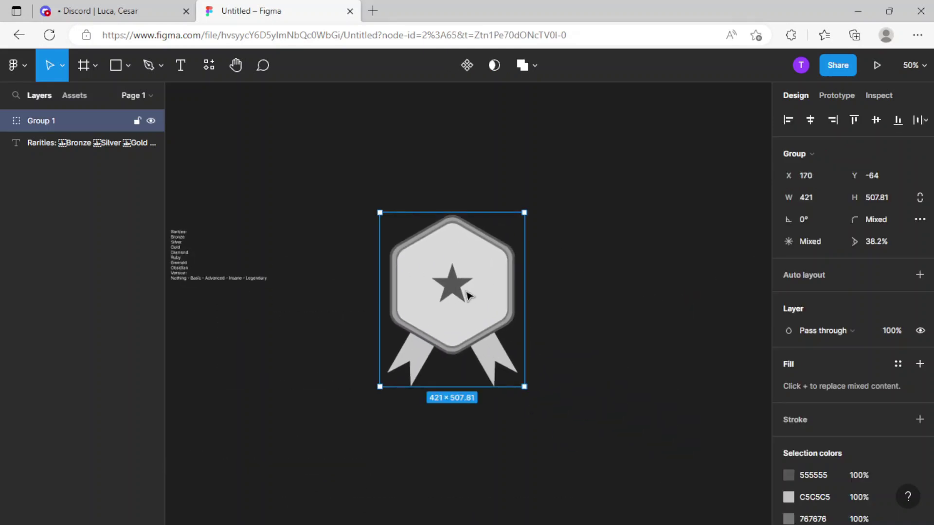
scroll(594, 326, up, 5)
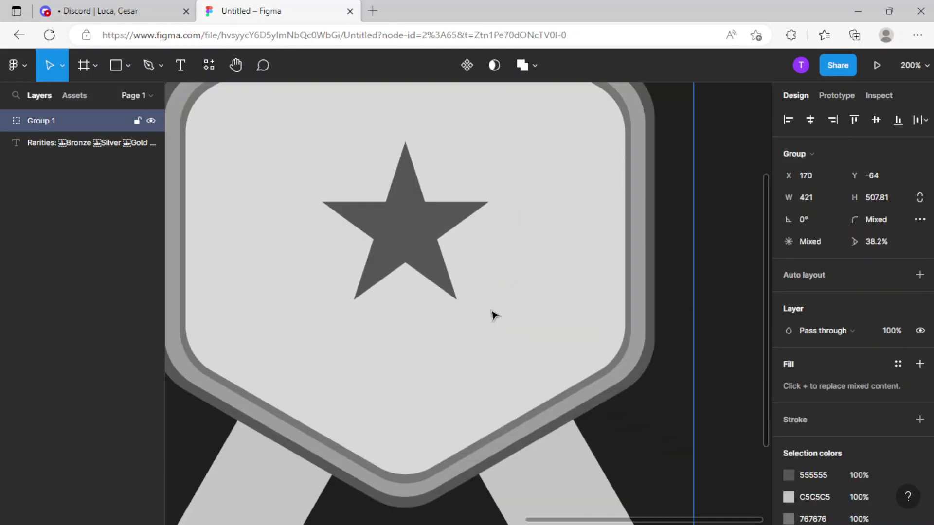
drag(492, 315, 528, 321)
scroll(528, 321, down, 6)
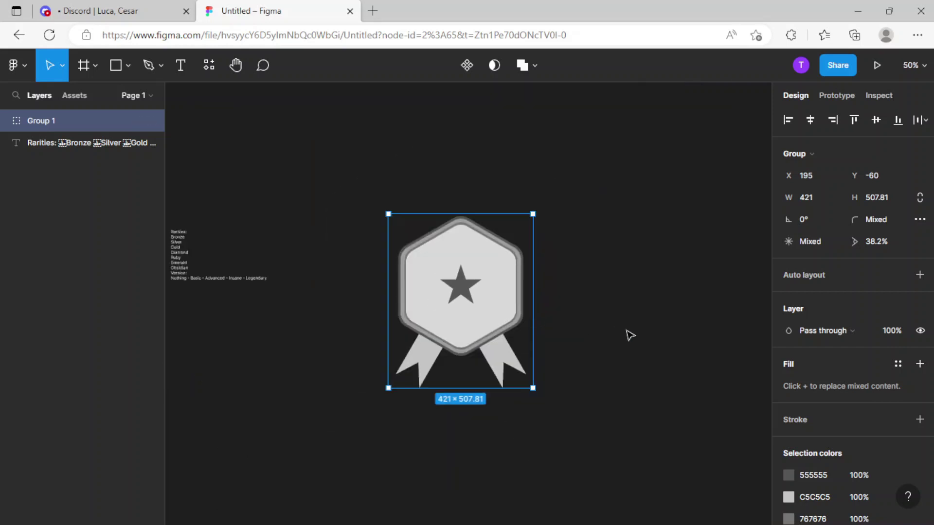
scroll(627, 333, up, 2)
key(minus)
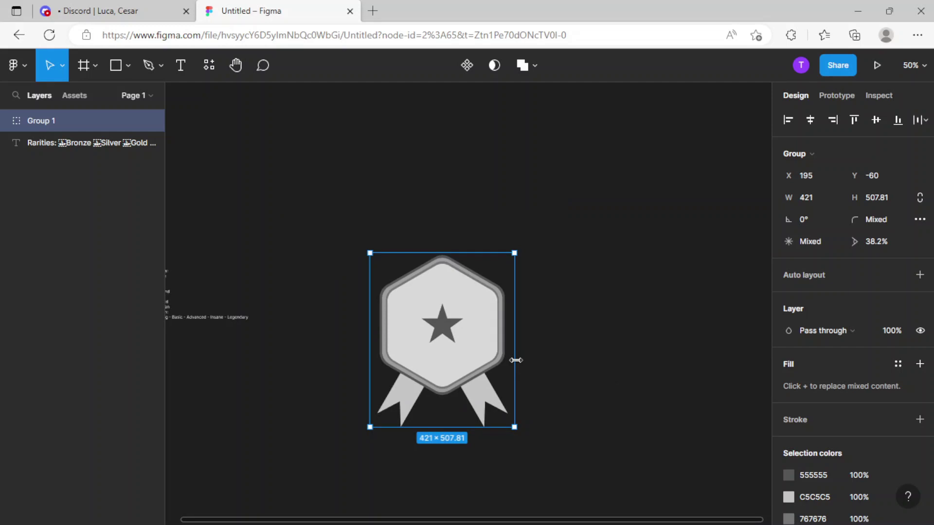
drag(453, 319, 484, 325)
click(577, 330)
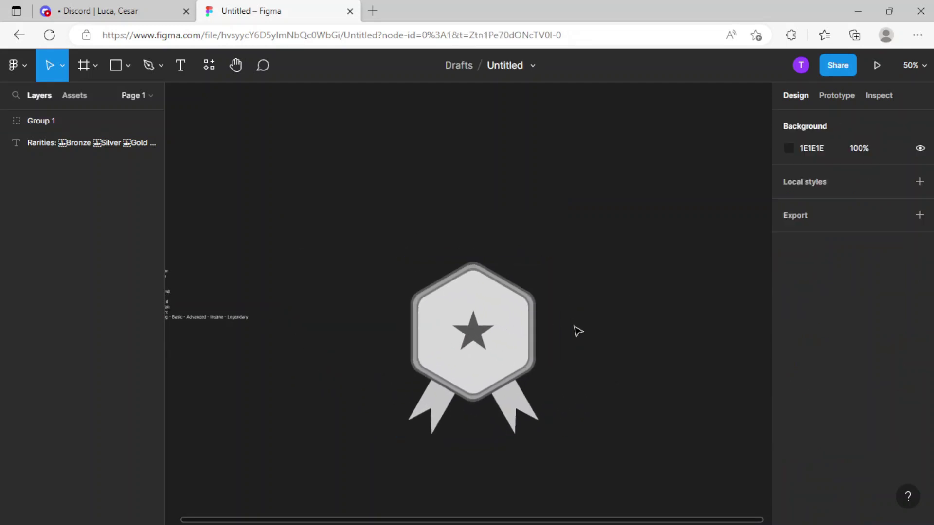
key(plus)
click(521, 319)
key(minus)
key(minus)
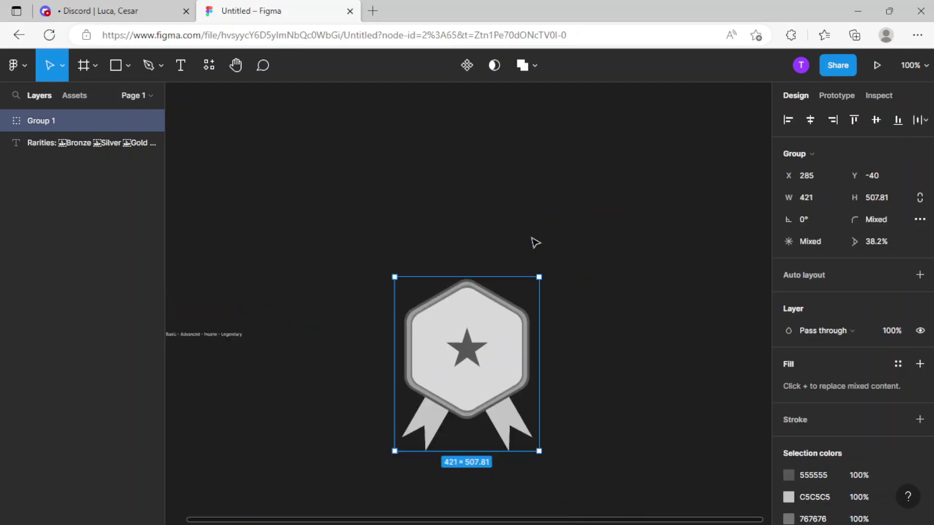
Check the rarity names and version tiers in the text list against the finished base badge.
key(plus)
drag(170, 339, 525, 362)
key(plus)
drag(607, 320, 493, 251)
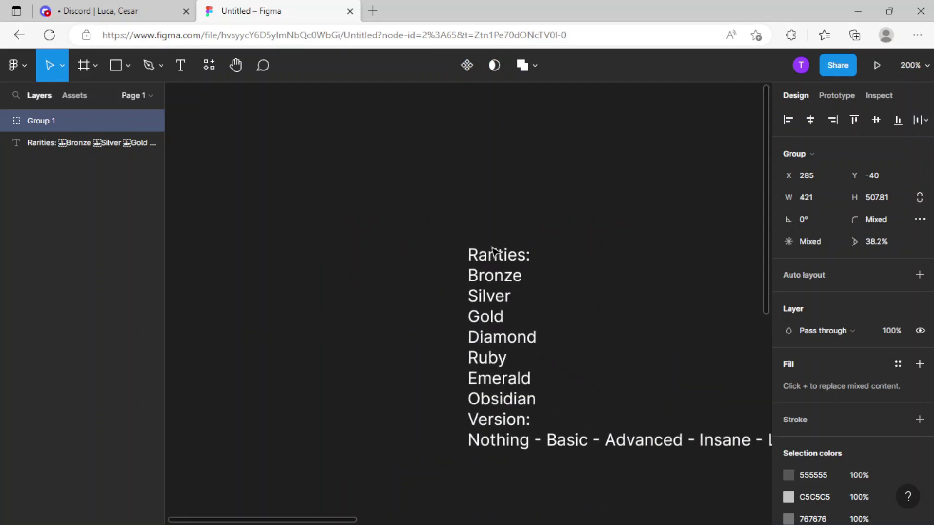
key(minus)
key(minus)
drag(528, 291, 374, 262)
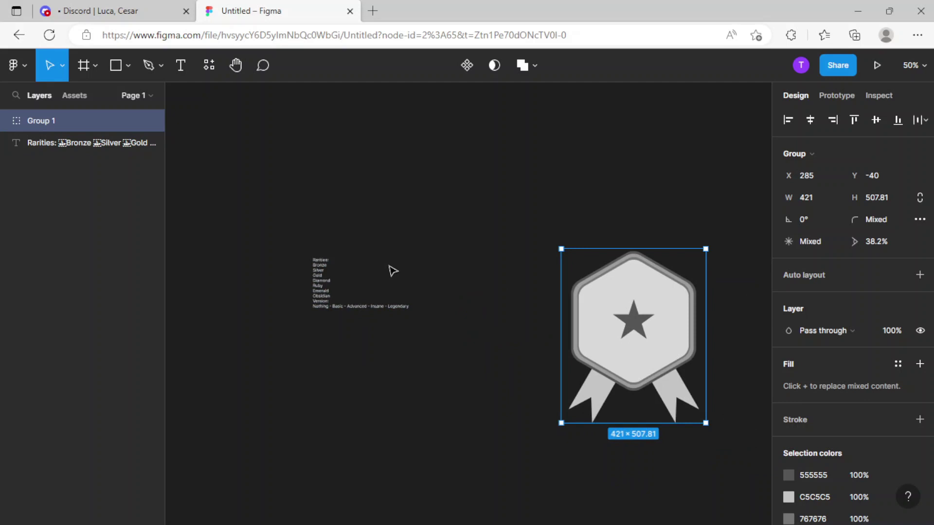
scroll(398, 281, right, 4)
scroll(423, 277, right, 3)
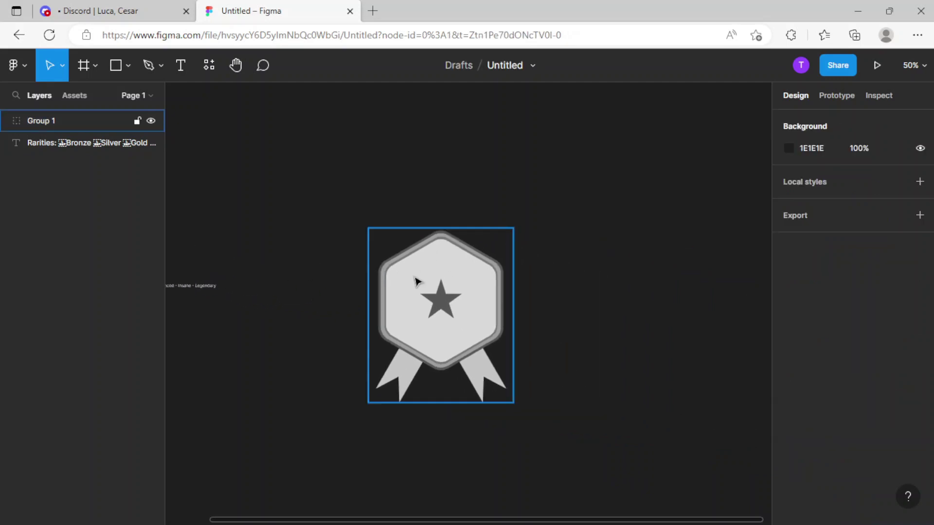
Reposition the badge group well clear of the rarities list, at about X 449, Y -74.
key(ctrl+z)
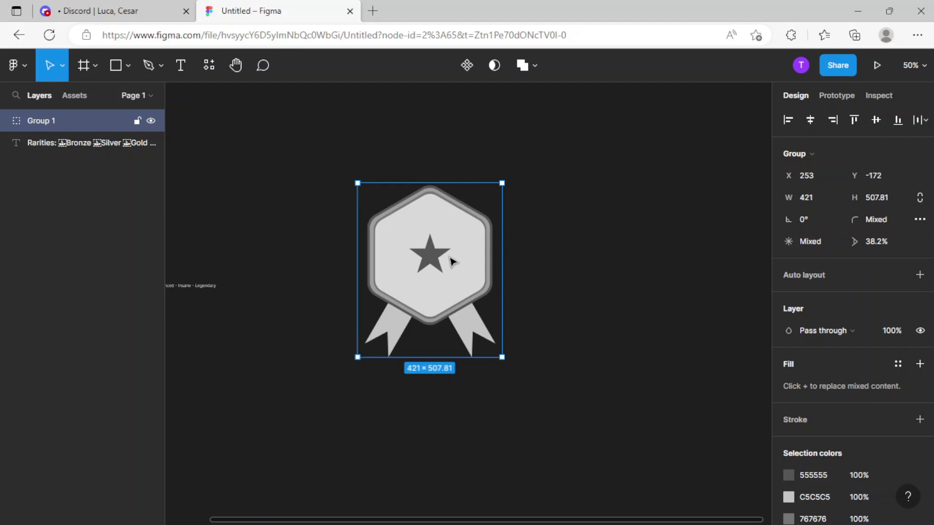
click(559, 291)
drag(444, 273, 529, 322)
click(598, 308)
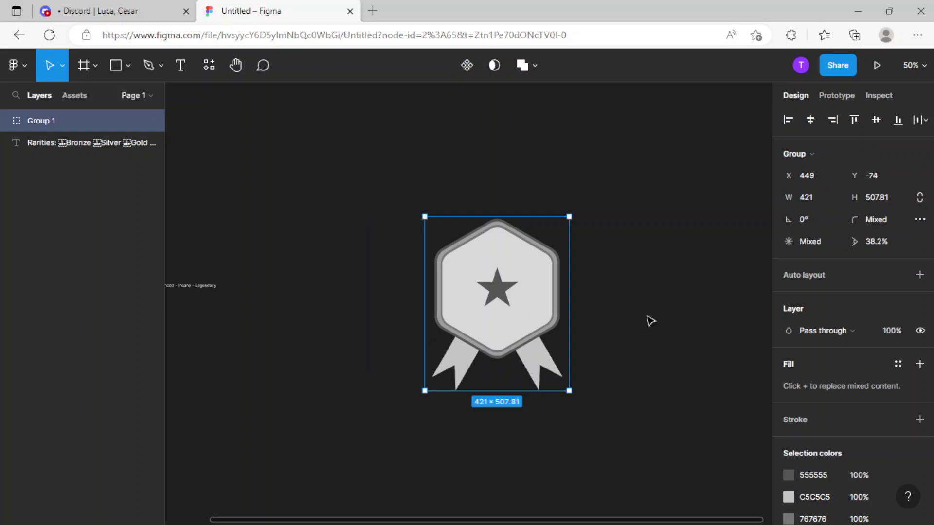